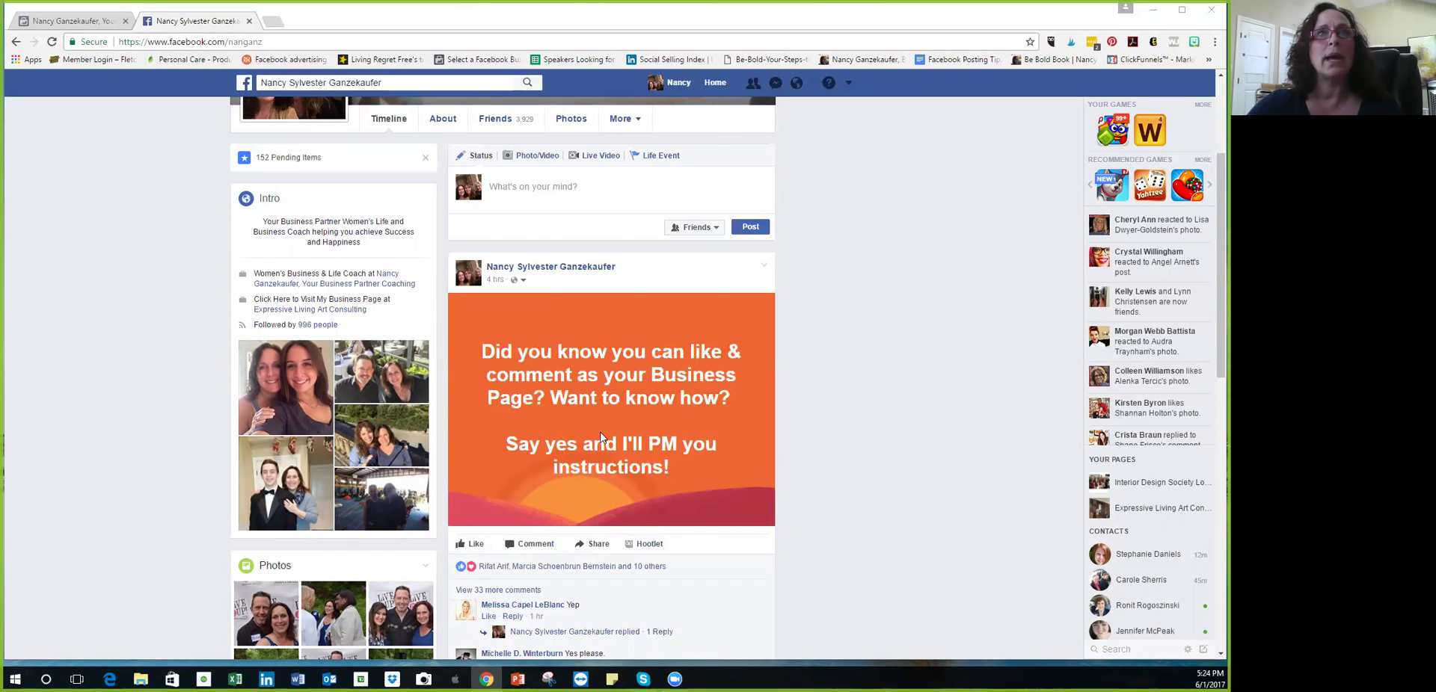
Step: Load the orange post's 33 earlier comments to reveal the 'Sent!' replies to each 'Yes'
{"action": "scroll", "coordinate": [387, 154], "scroll_direction": "up", "scroll_amount": 3}
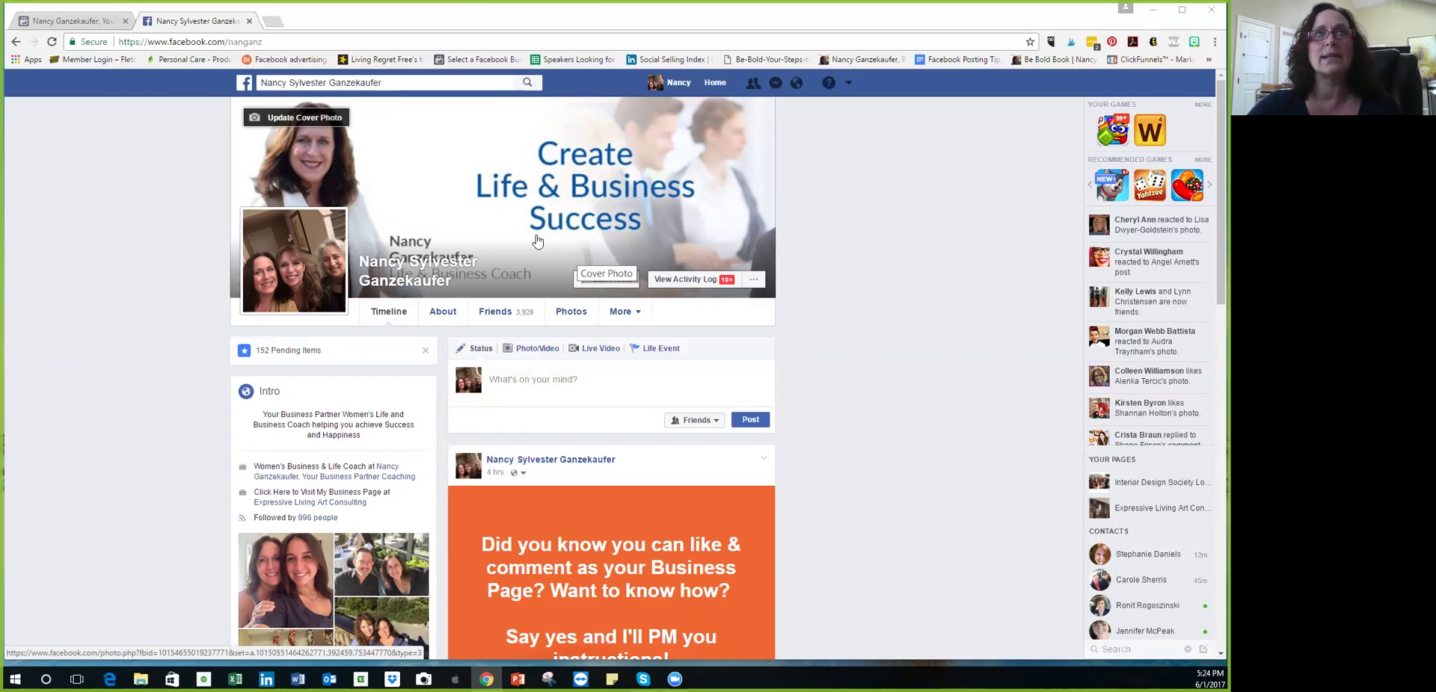
{"action": "scroll", "coordinate": [606, 389], "scroll_direction": "down", "scroll_amount": 2}
{"action": "scroll", "coordinate": [539, 386], "scroll_direction": "down", "scroll_amount": 1}
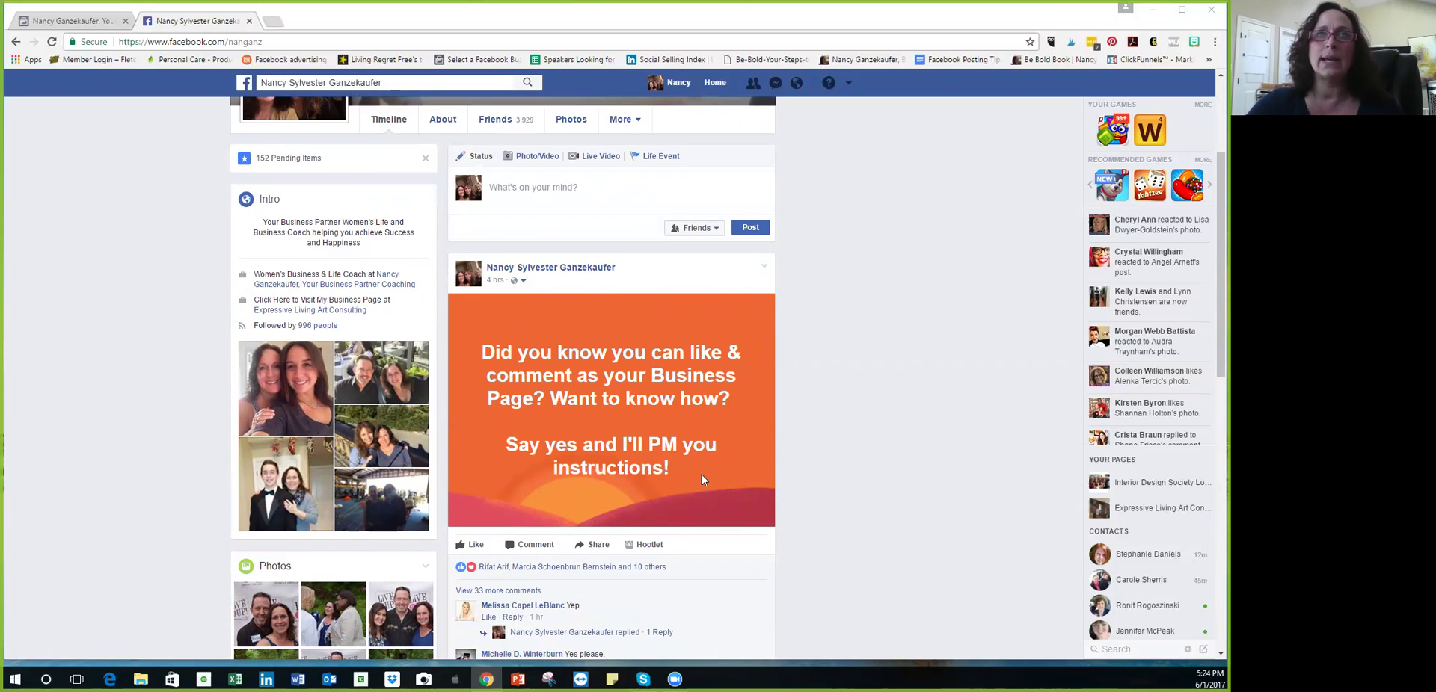
{"action": "scroll", "coordinate": [644, 497], "scroll_direction": "down", "scroll_amount": 2}
{"action": "left_click", "coordinate": [520, 465]}
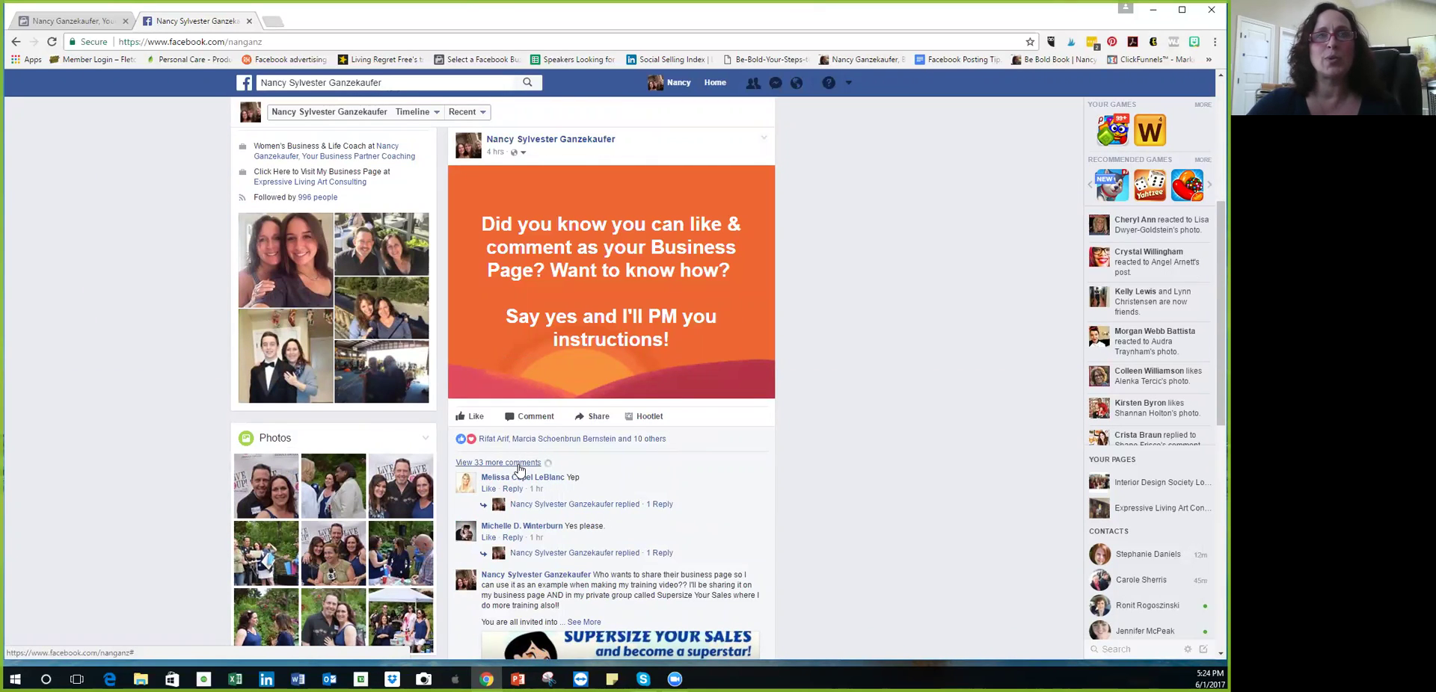
{"action": "mouse_move", "coordinate": [522, 465]}
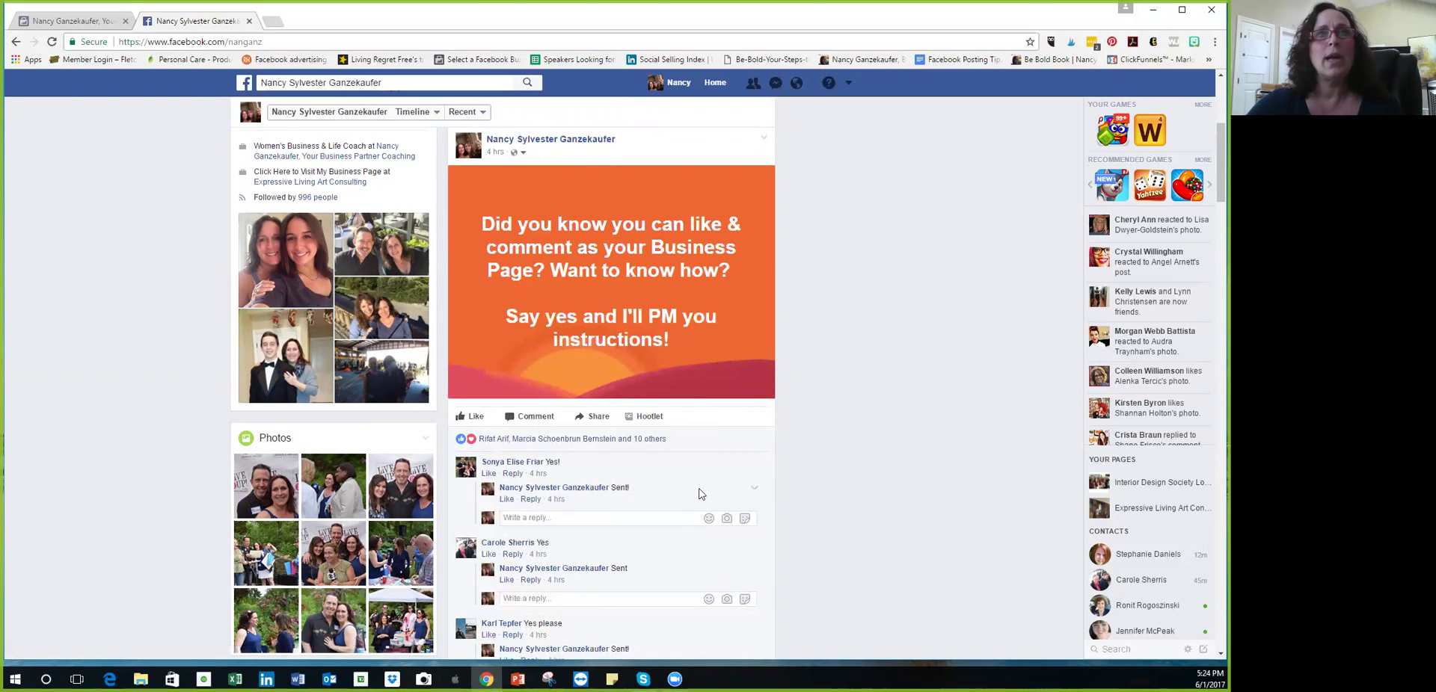
{"action": "scroll", "coordinate": [683, 494], "scroll_direction": "down", "scroll_amount": 1}
{"action": "scroll", "coordinate": [683, 494], "scroll_direction": "down", "scroll_amount": 2}
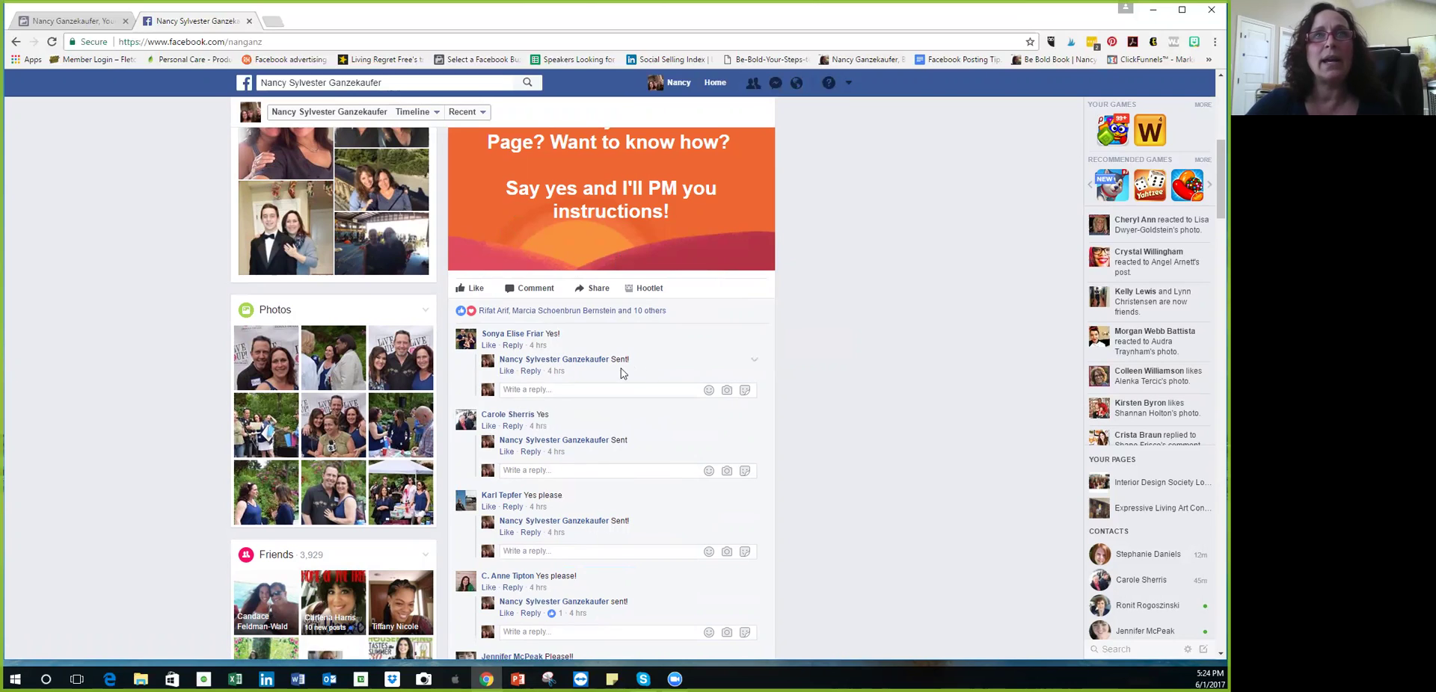
Step: Open a commenter's Messenger conversation and view the business page screenshot sent there
{"action": "left_click", "coordinate": [776, 84]}
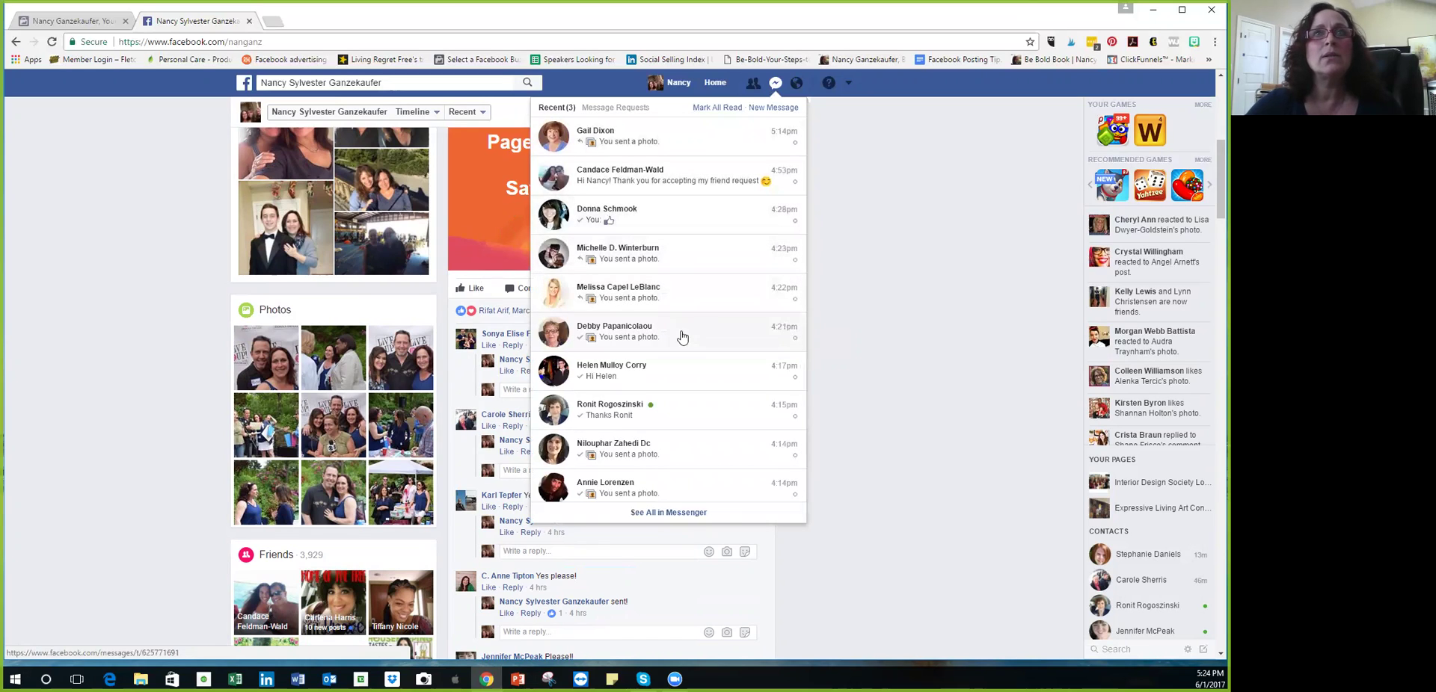
{"action": "left_click", "coordinate": [682, 300]}
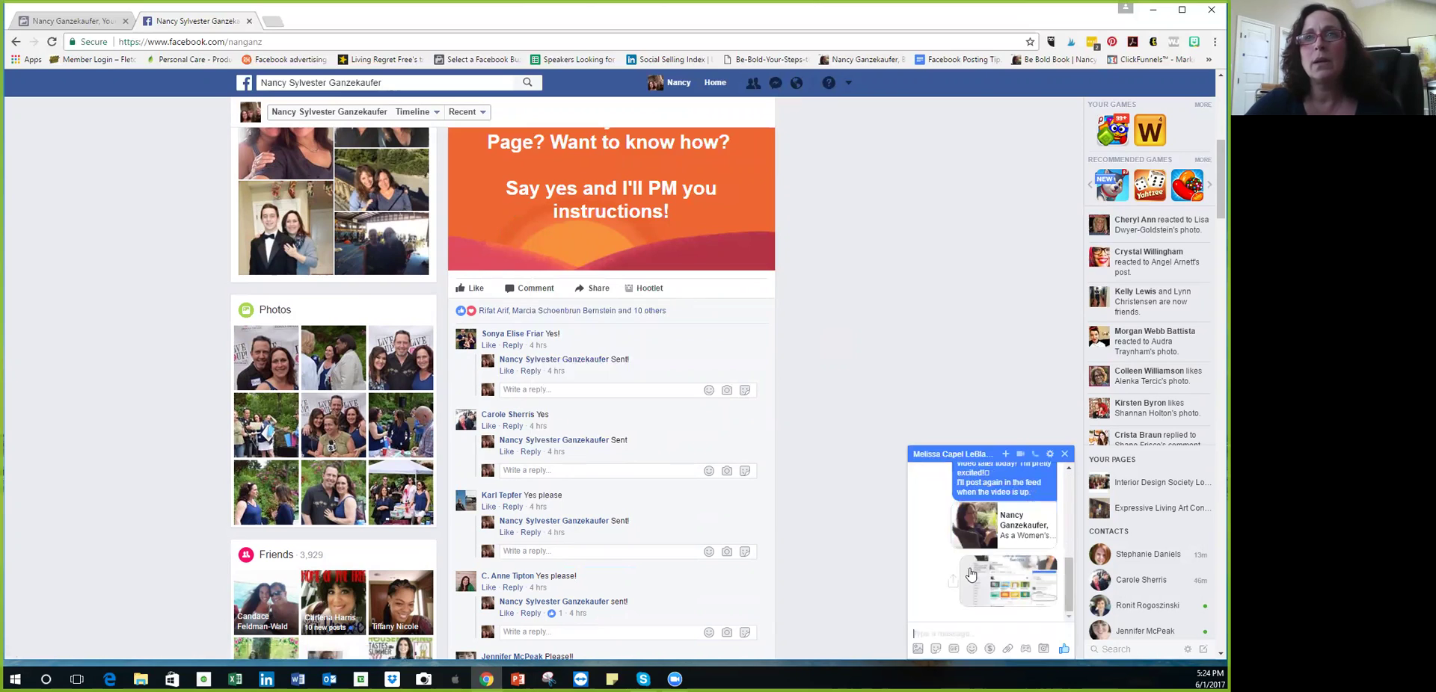
{"action": "scroll", "coordinate": [983, 559], "scroll_direction": "up", "scroll_amount": 3}
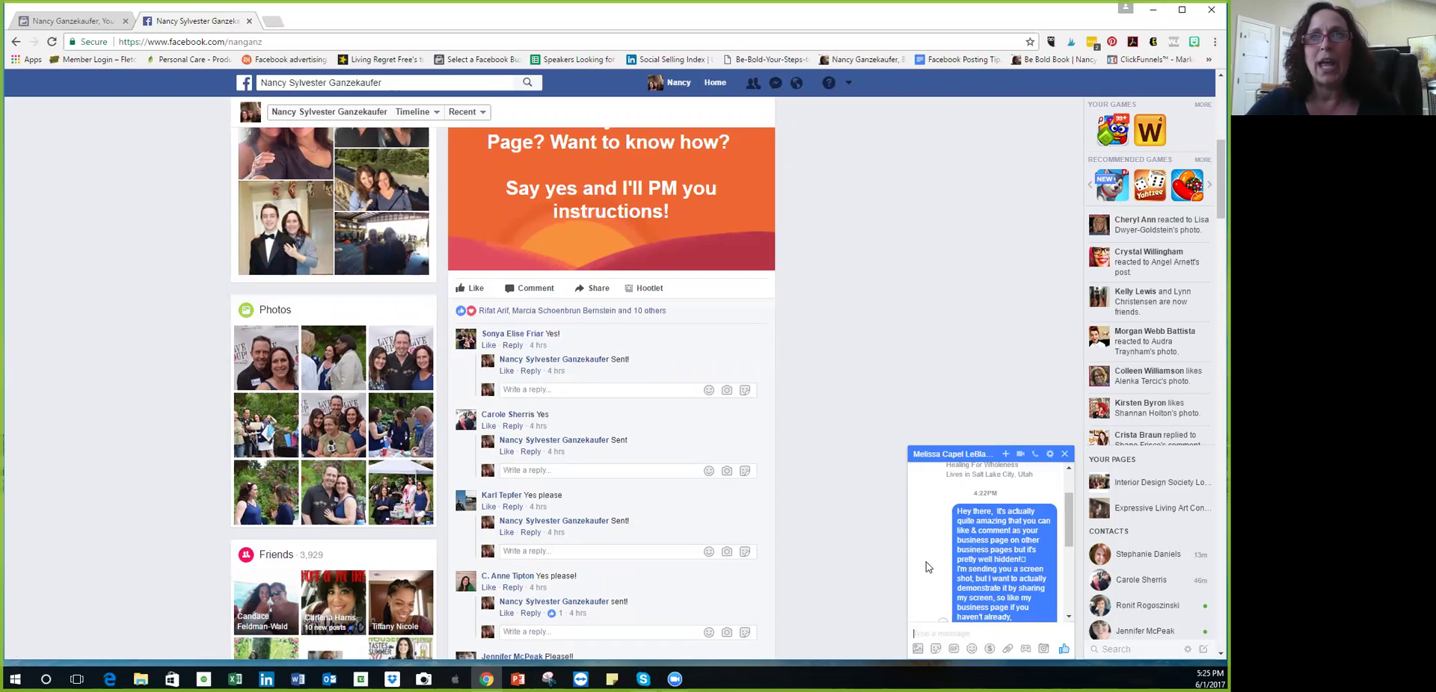
{"action": "scroll", "coordinate": [926, 567], "scroll_direction": "down", "scroll_amount": 2}
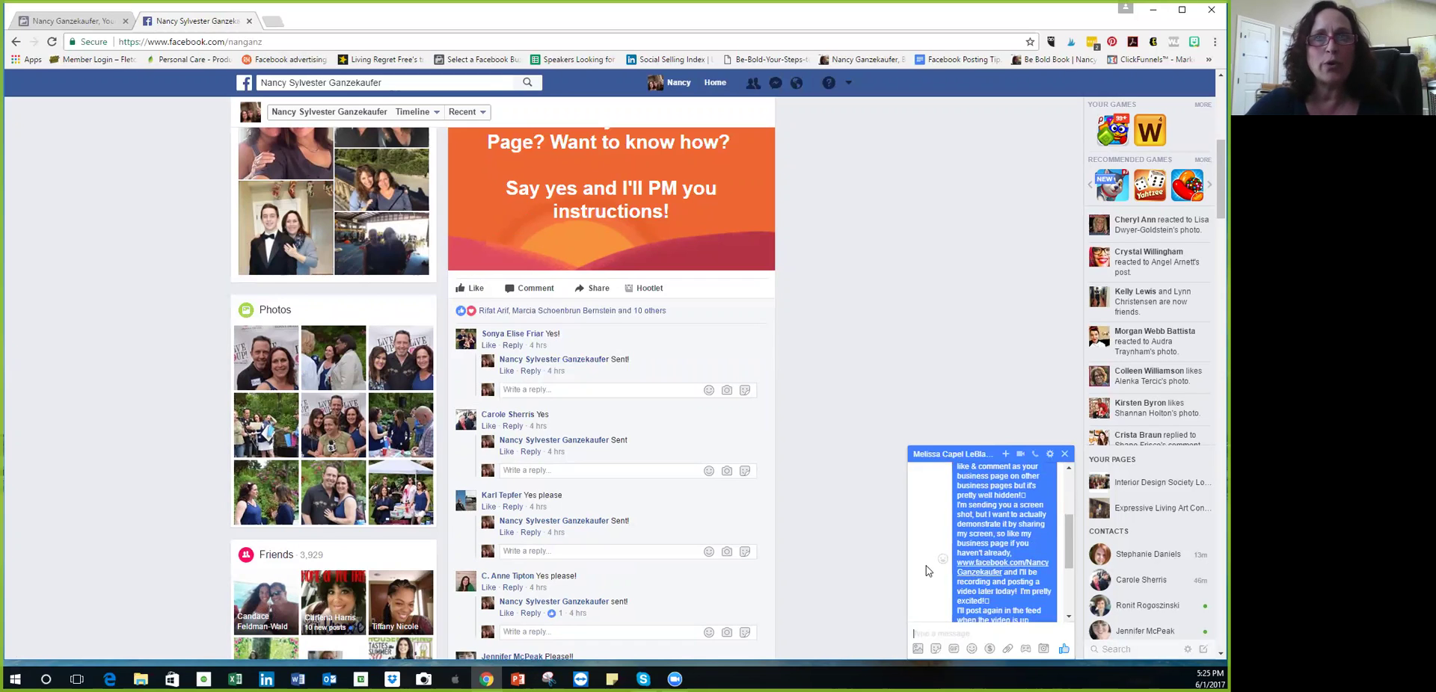
{"action": "scroll", "coordinate": [926, 571], "scroll_direction": "up", "scroll_amount": 2}
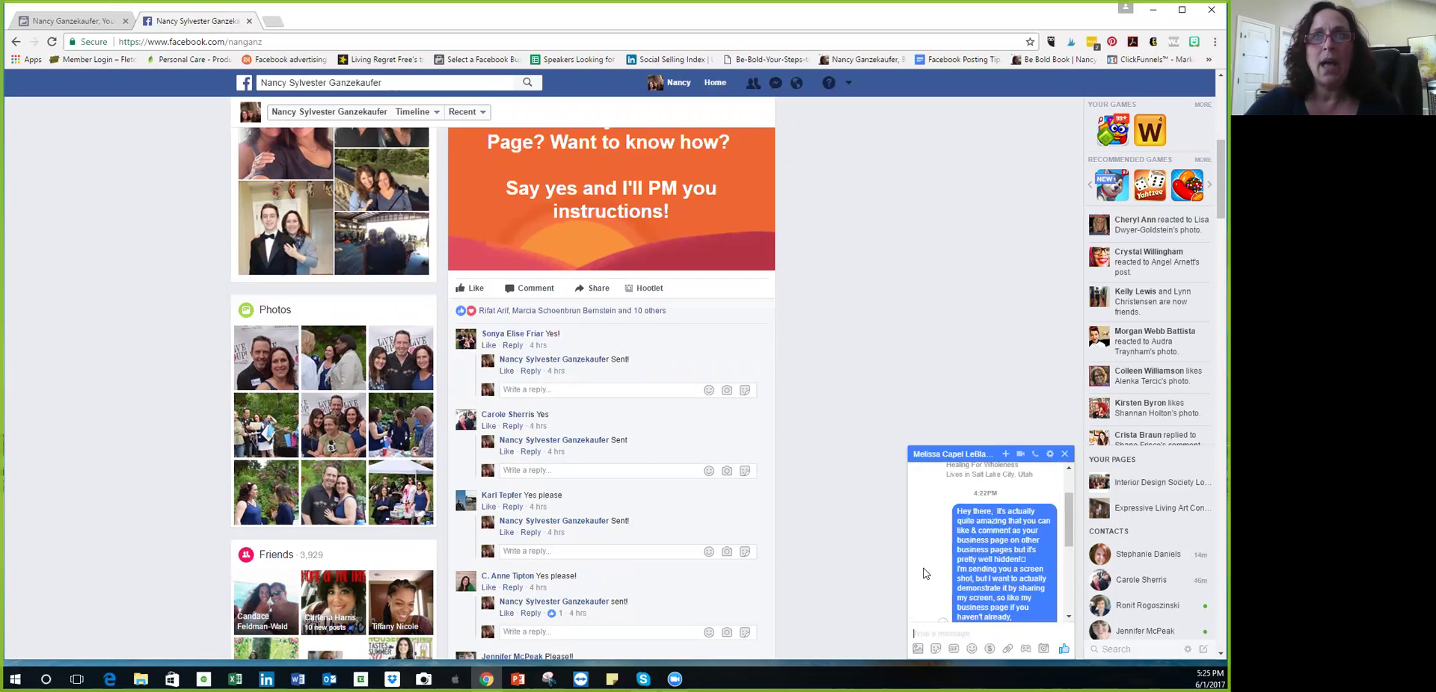
{"action": "scroll", "coordinate": [926, 573], "scroll_direction": "down", "scroll_amount": 2}
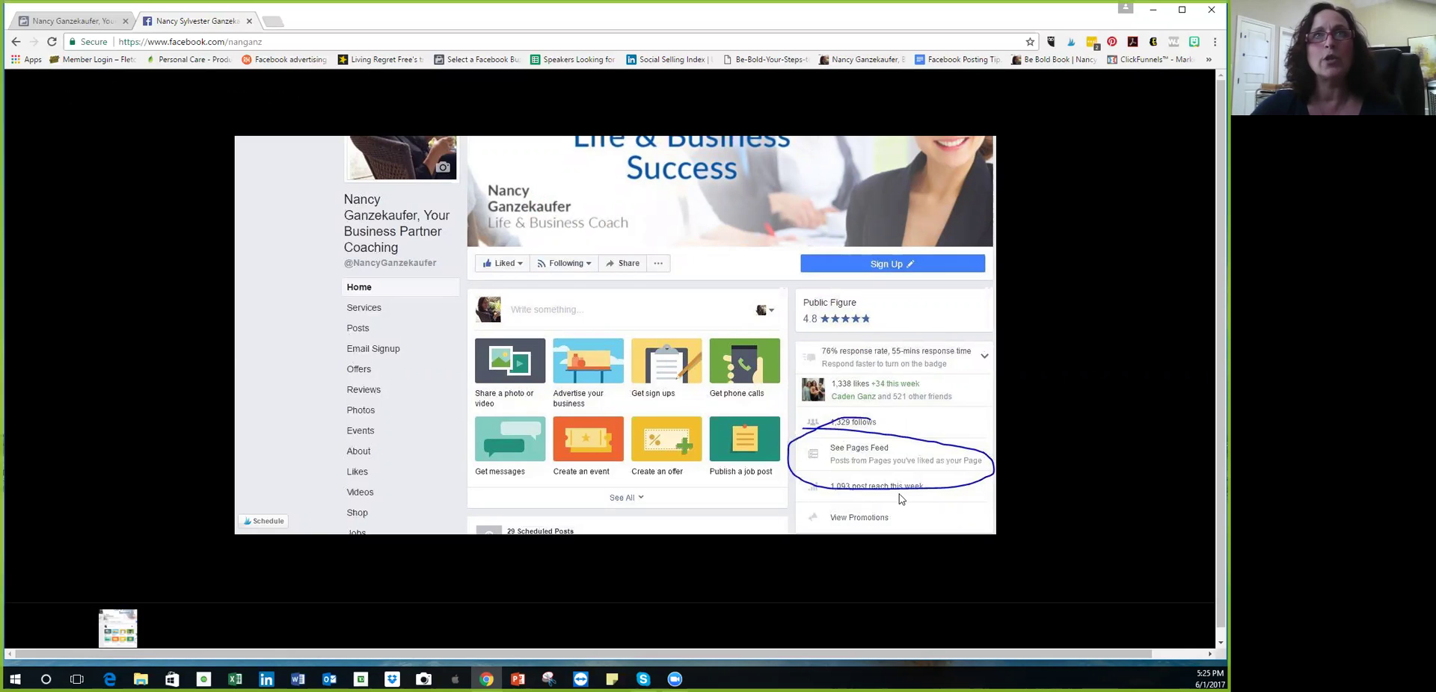
{"action": "mouse_move", "coordinate": [978, 459]}
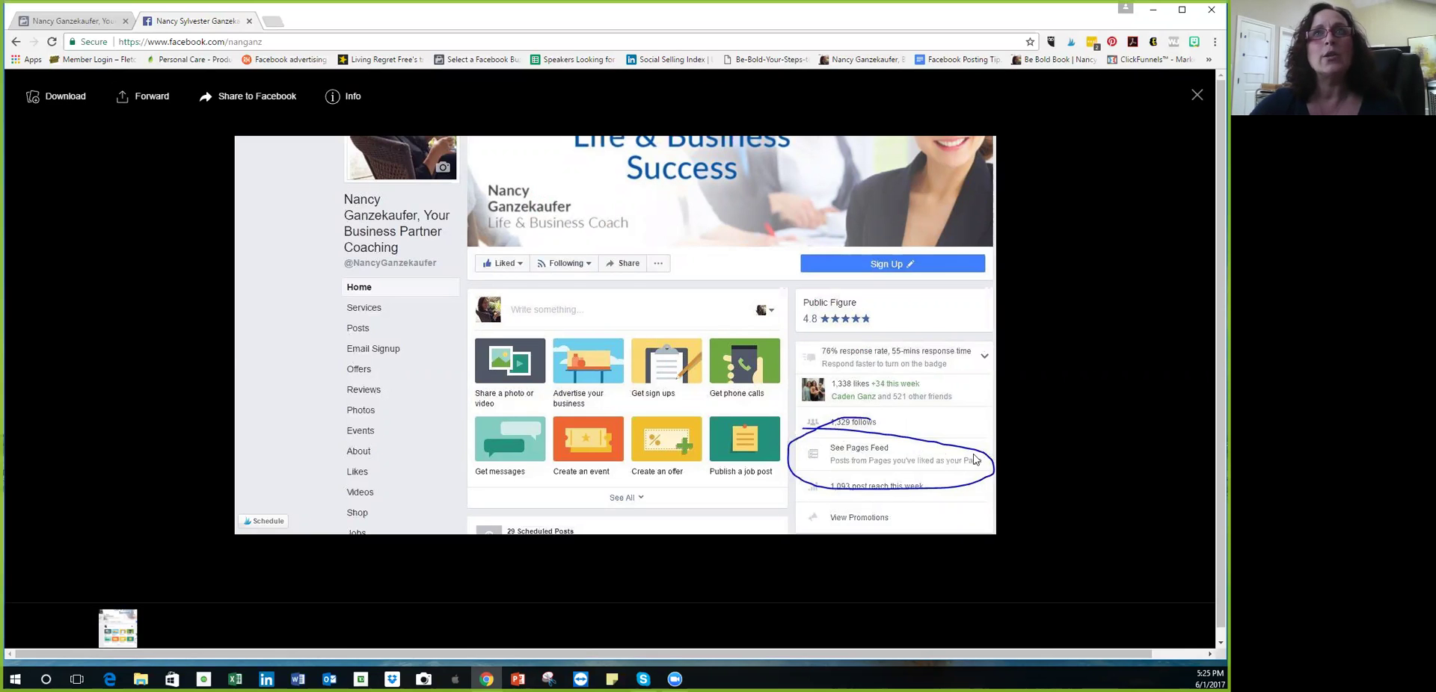
{"action": "left_click", "coordinate": [1188, 100]}
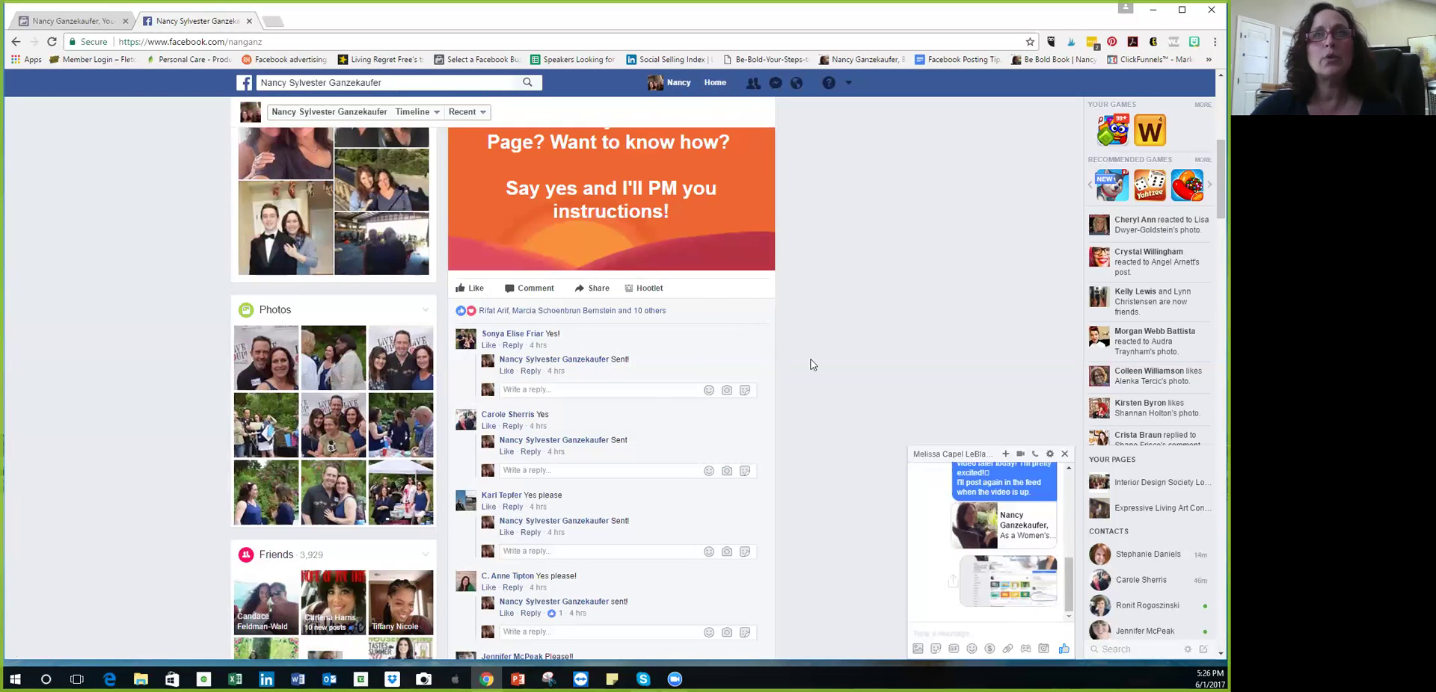
{"action": "scroll", "coordinate": [590, 500], "scroll_direction": "down", "scroll_amount": 4}
{"action": "scroll", "coordinate": [590, 500], "scroll_direction": "down", "scroll_amount": 10}
{"action": "scroll", "coordinate": [620, 527], "scroll_direction": "down", "scroll_amount": 10}
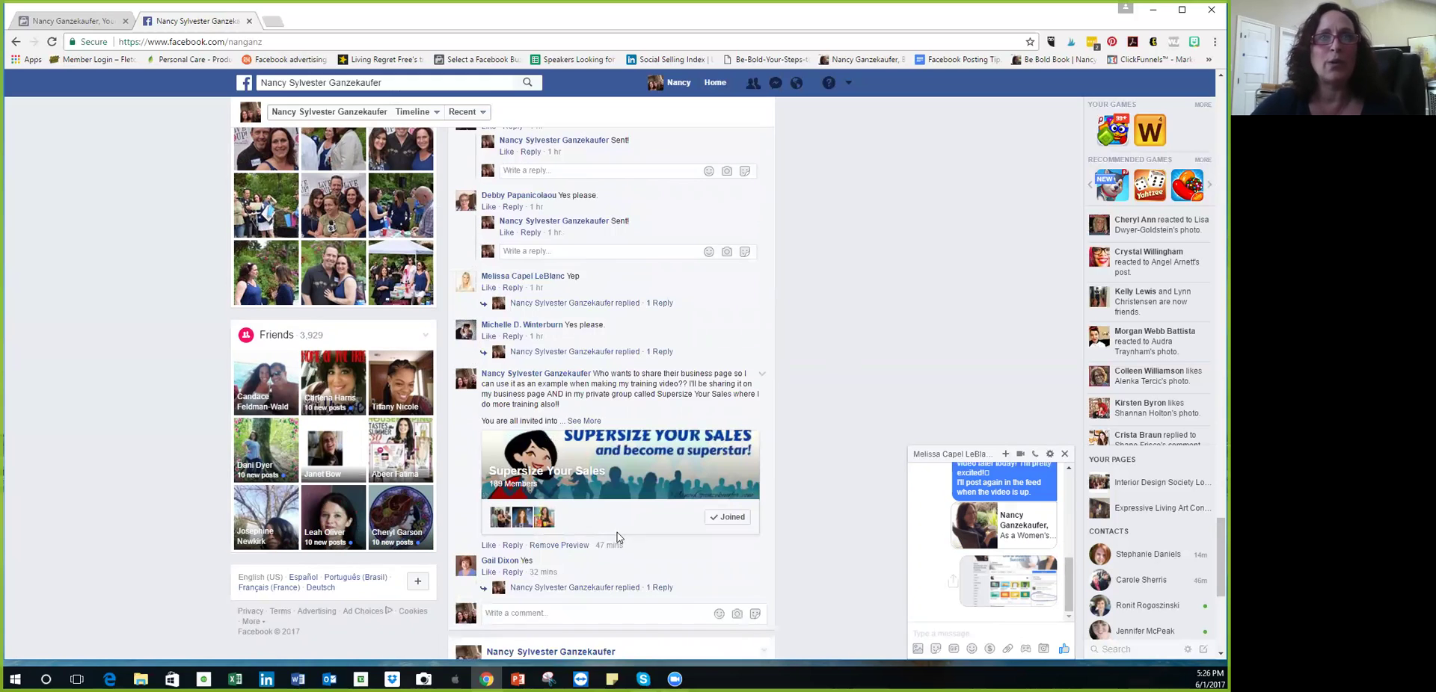
{"action": "scroll", "coordinate": [620, 531], "scroll_direction": "down", "scroll_amount": 1}
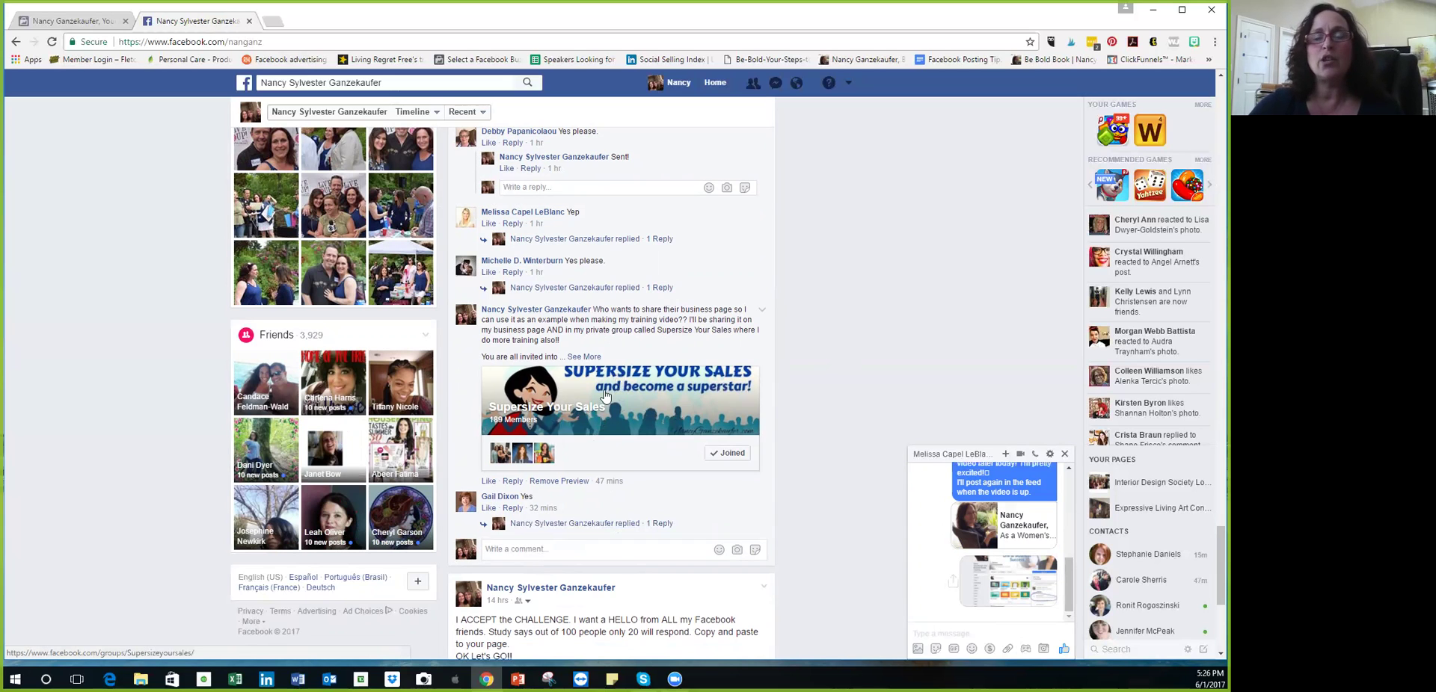
{"action": "scroll", "coordinate": [607, 396], "scroll_direction": "up", "scroll_amount": 5}
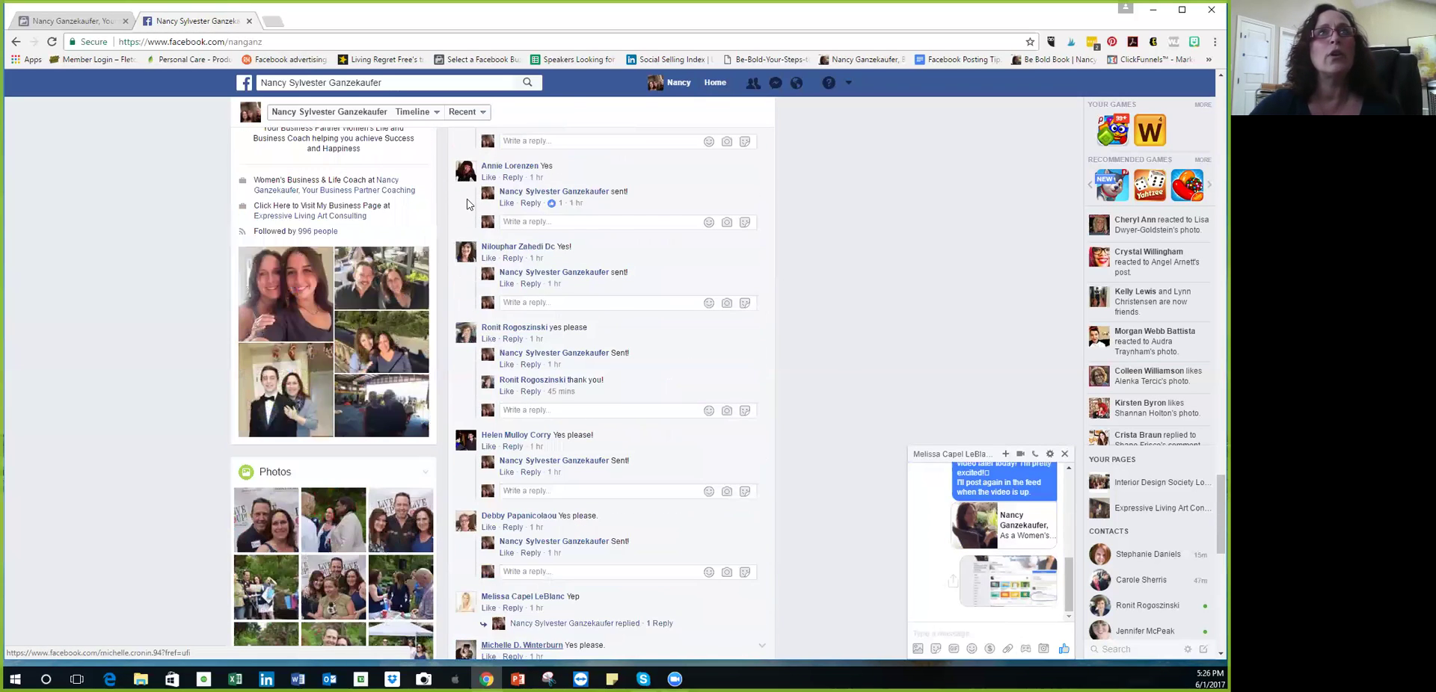
Step: Search for 'supersize your sales' and open the Supersize Your Sales closed group
{"action": "left_click", "coordinate": [397, 81]}
{"action": "key", "text": "BackSpace"}
{"action": "type", "text": "suer"}
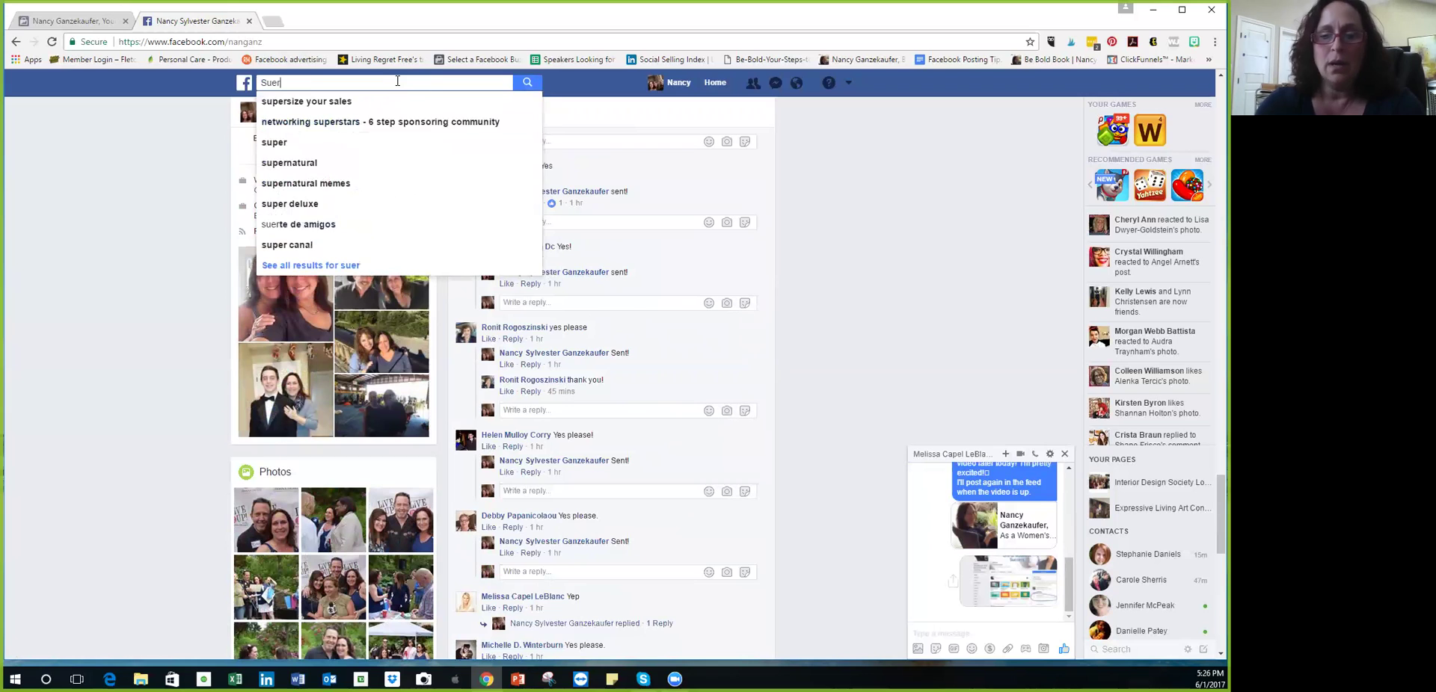
{"action": "key", "text": "BackSpace"}
{"action": "key", "text": "BackSpace"}
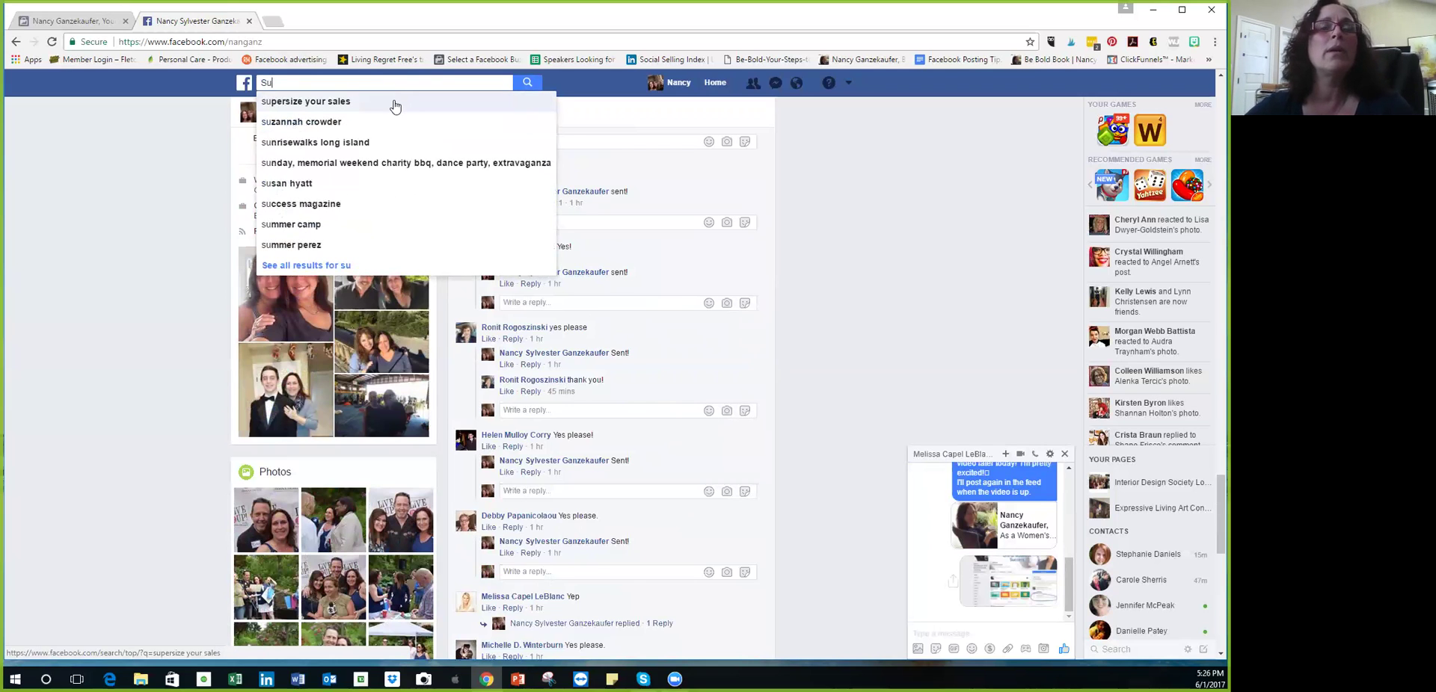
{"action": "left_click", "coordinate": [395, 105]}
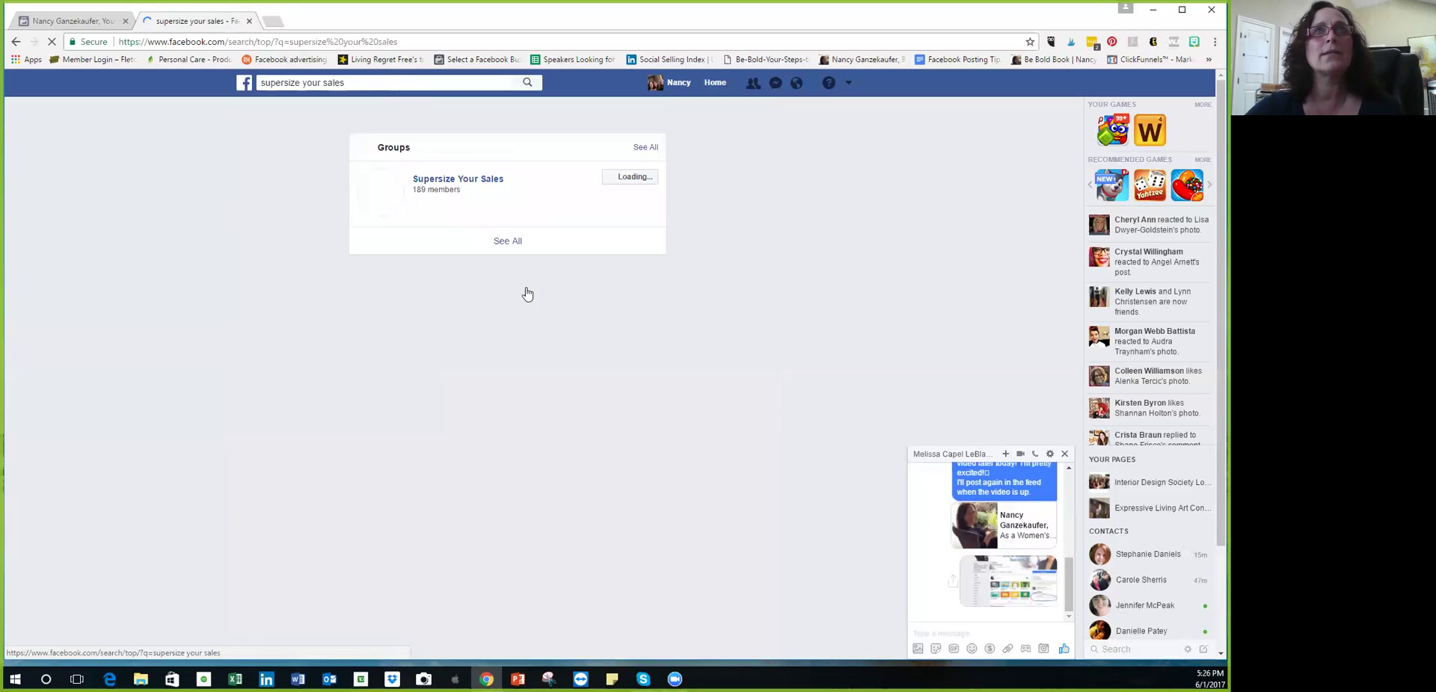
{"action": "left_click", "coordinate": [476, 181]}
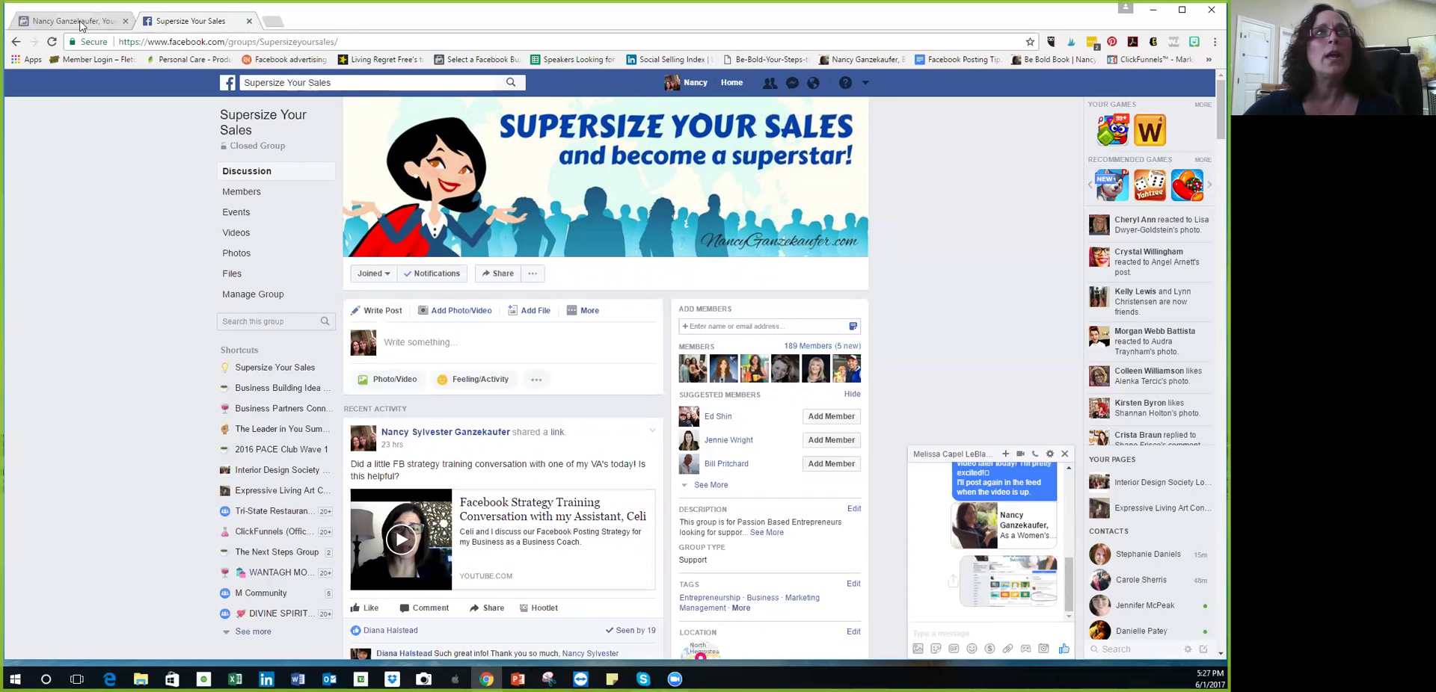
Step: Switch to the business page tab and open its Pages Feed of liked pages
{"action": "left_click", "coordinate": [112, 22]}
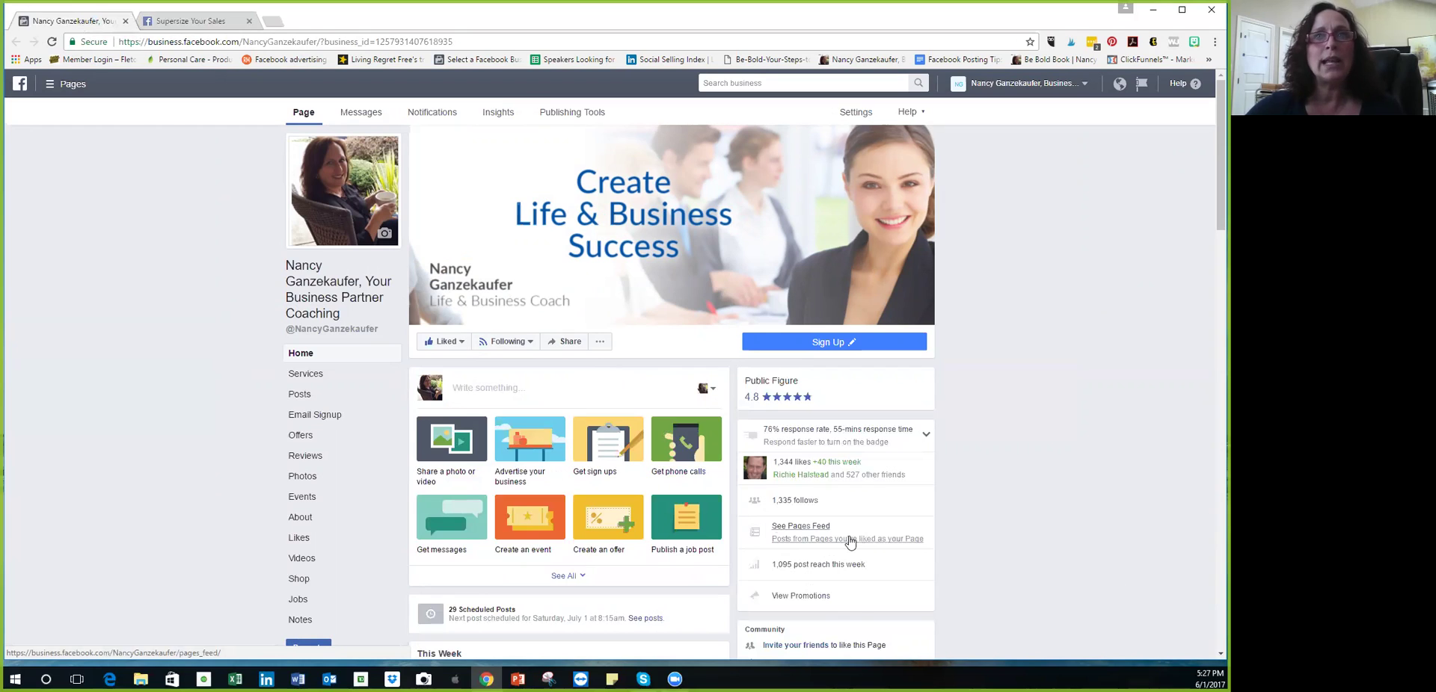
{"action": "left_click", "coordinate": [850, 541]}
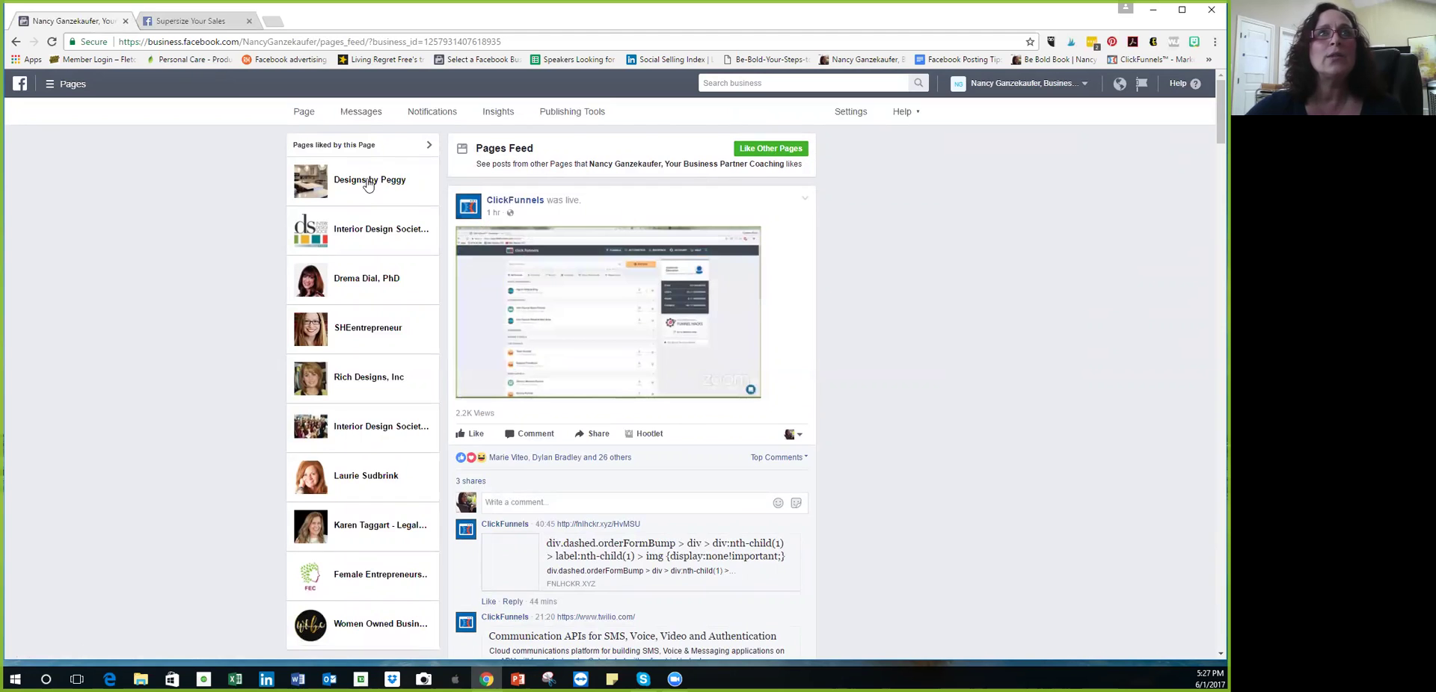
{"action": "scroll", "coordinate": [368, 561], "scroll_direction": "down", "scroll_amount": 2}
{"action": "scroll", "coordinate": [372, 442], "scroll_direction": "down", "scroll_amount": 3}
{"action": "scroll", "coordinate": [373, 449], "scroll_direction": "up", "scroll_amount": 6}
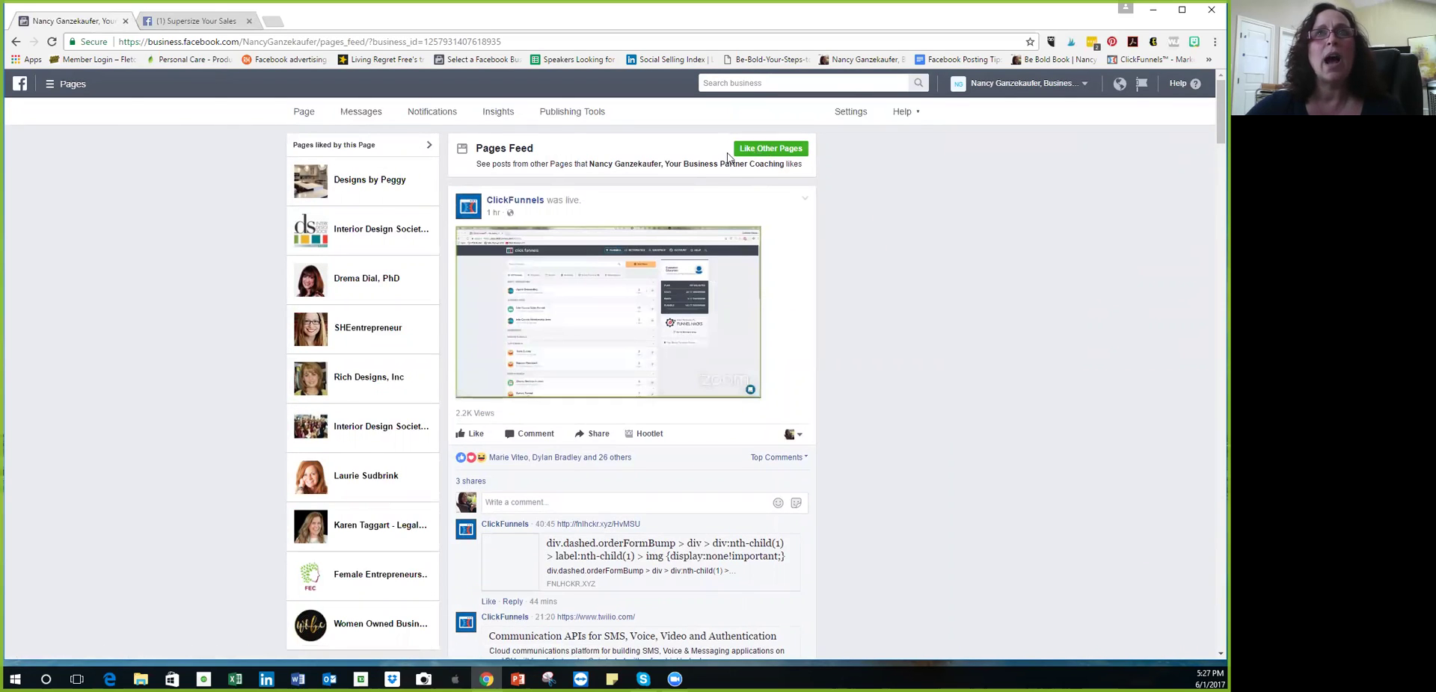
Step: In Like Other Pages, search by name and select the coaching page to like
{"action": "left_click", "coordinate": [767, 154]}
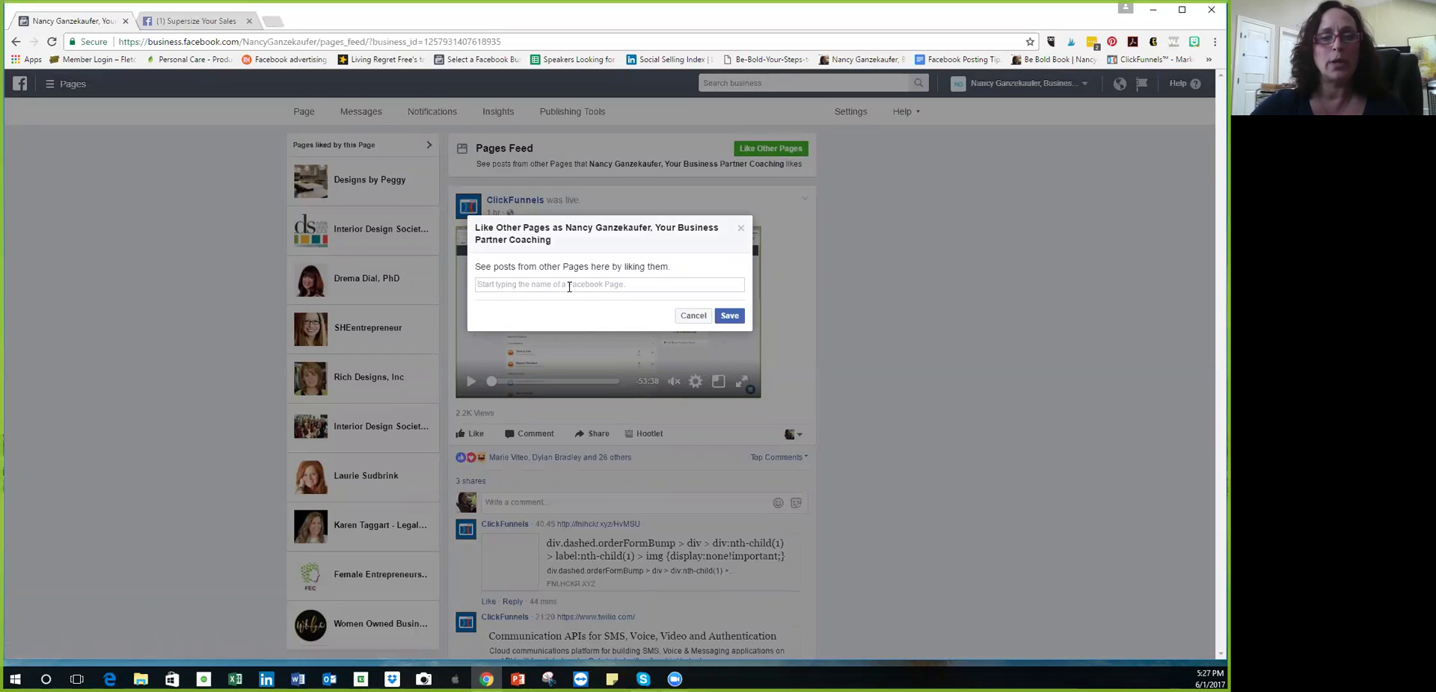
{"action": "type", "text": "Nancy"}
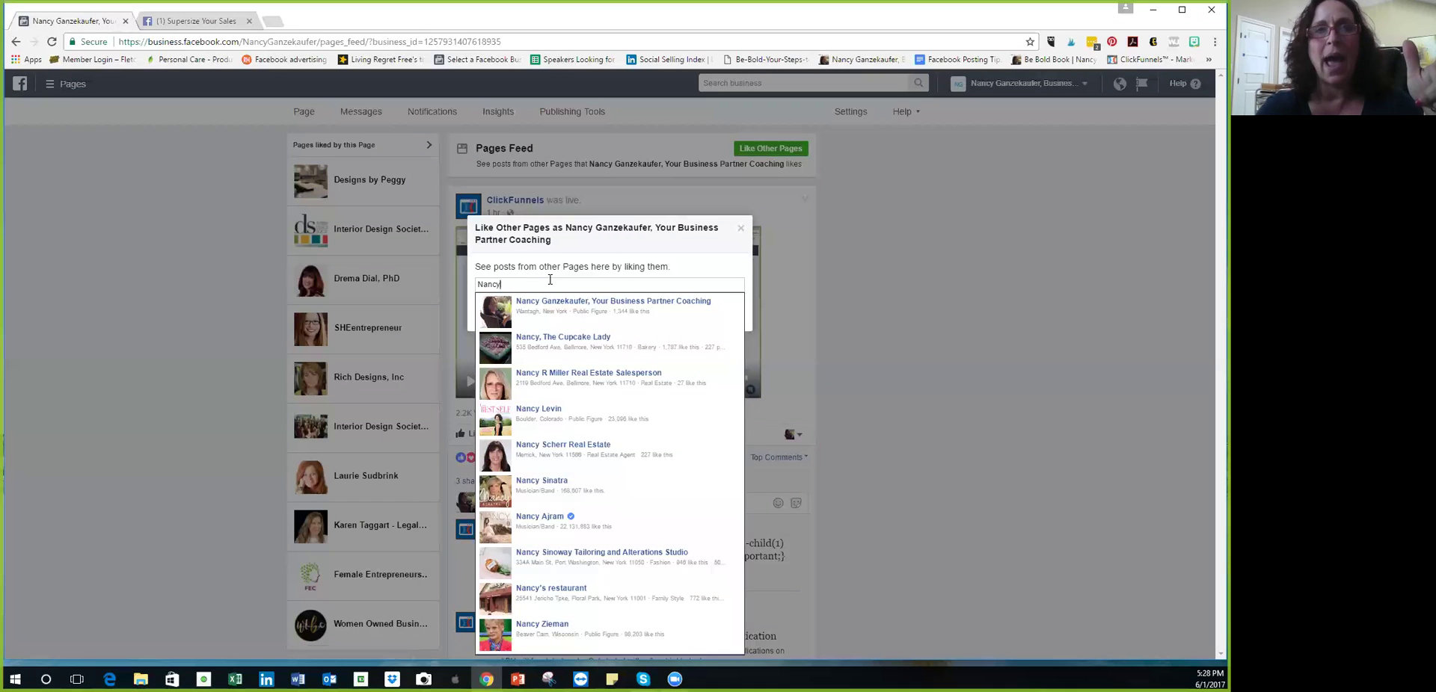
{"action": "key", "text": "BackSpace"}
{"action": "key", "text": "BackSpace"}
{"action": "key", "text": "BackSpace"}
{"action": "key", "text": "BackSpace"}
{"action": "key", "text": "BackSpace"}
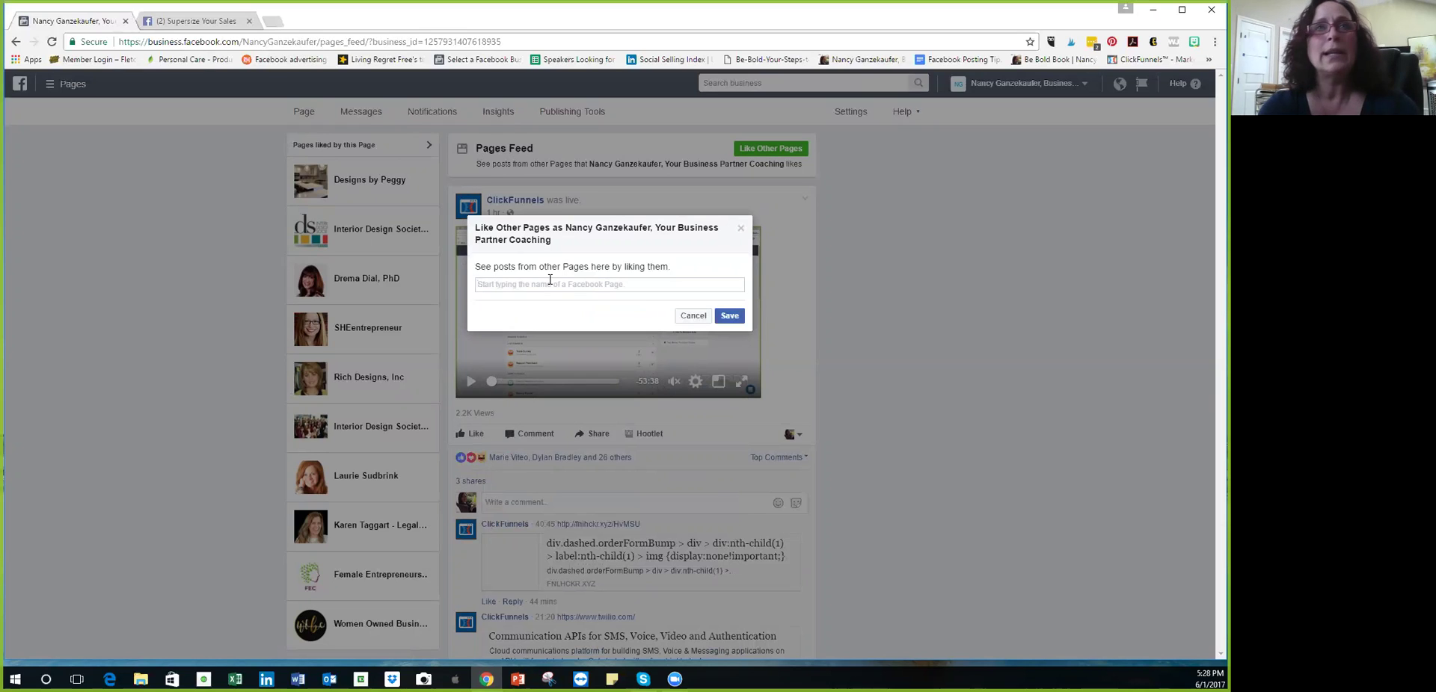
{"action": "type", "text": "Randi"}
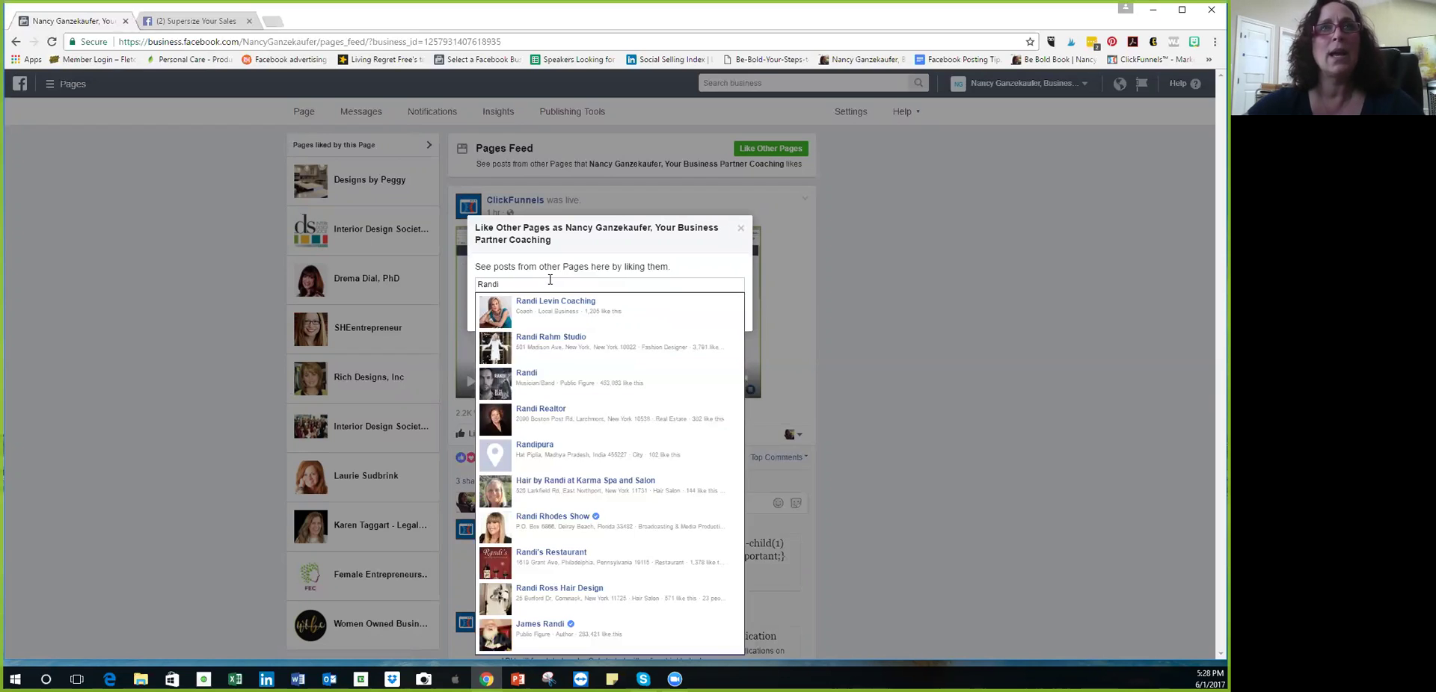
{"action": "left_click", "coordinate": [556, 308]}
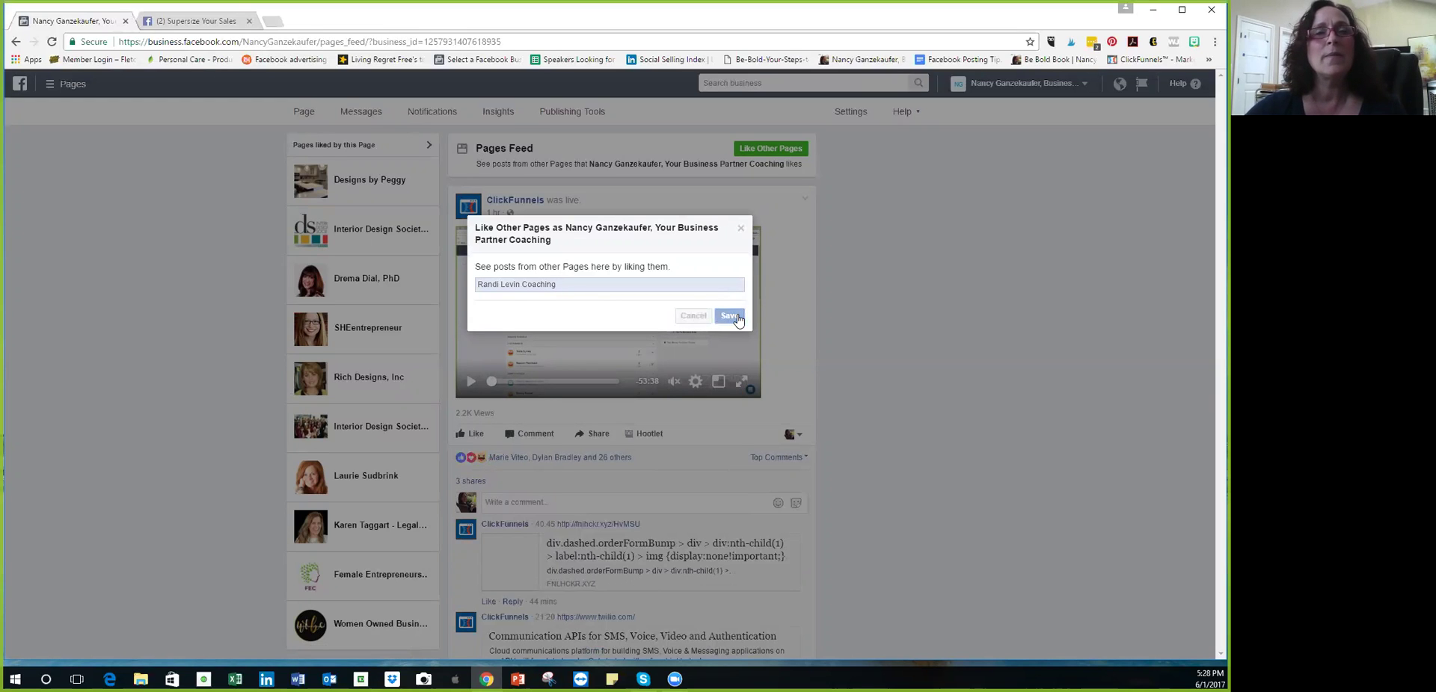
Step: Save the coaching page like and return to the business page's main view
{"action": "left_click", "coordinate": [730, 316]}
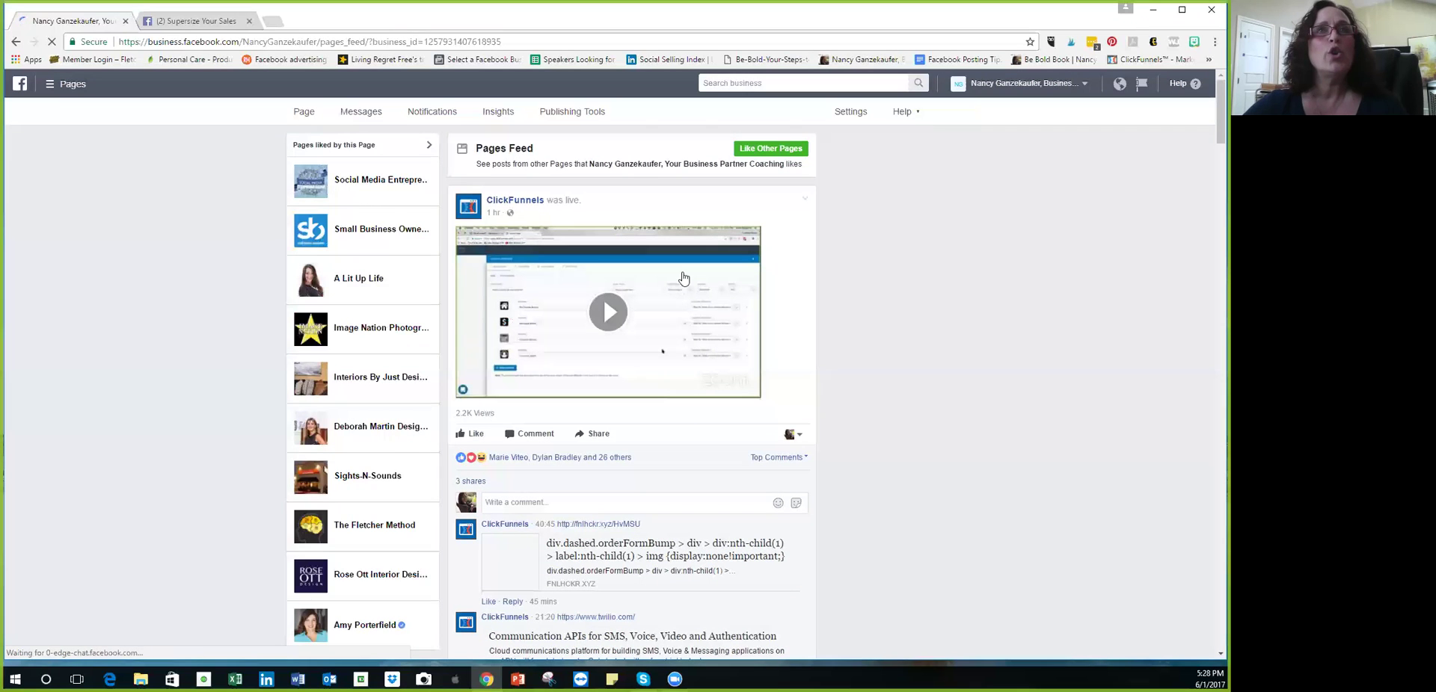
{"action": "left_click", "coordinate": [305, 114]}
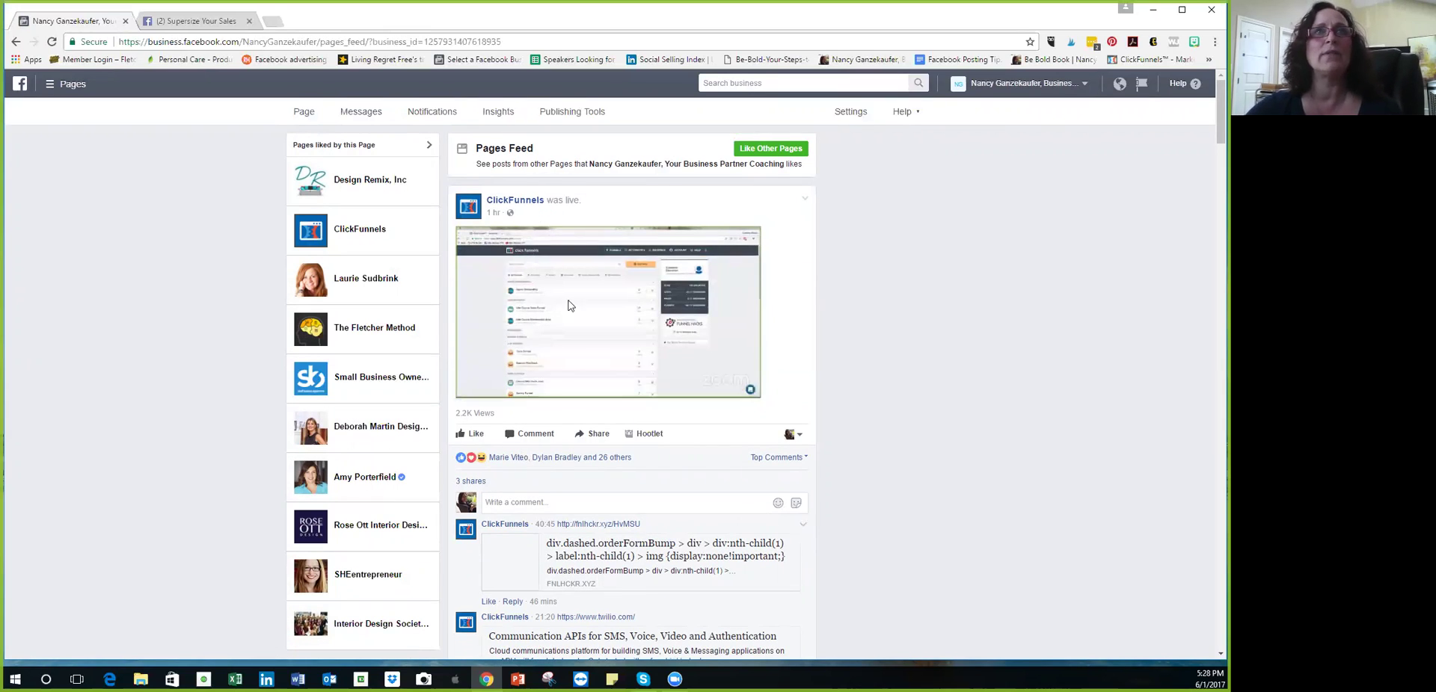
Step: Like the ClickFunnels Twilio comment and the Overcoming Self Doubt video post as the business page
{"action": "scroll", "coordinate": [526, 262], "scroll_direction": "down", "scroll_amount": 2}
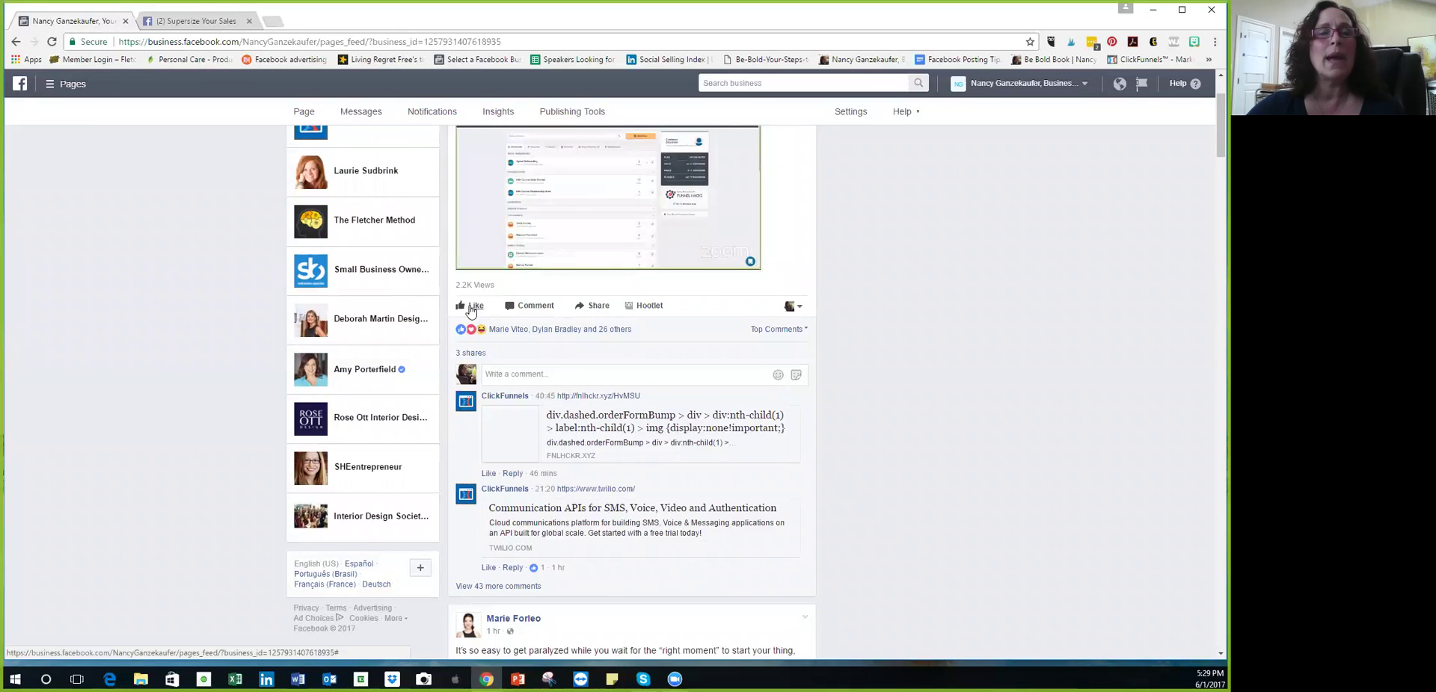
{"action": "left_click", "coordinate": [488, 568]}
{"action": "scroll", "coordinate": [576, 533], "scroll_direction": "down", "scroll_amount": 4}
{"action": "scroll", "coordinate": [485, 416], "scroll_direction": "down", "scroll_amount": 1}
{"action": "left_click", "coordinate": [475, 574]}
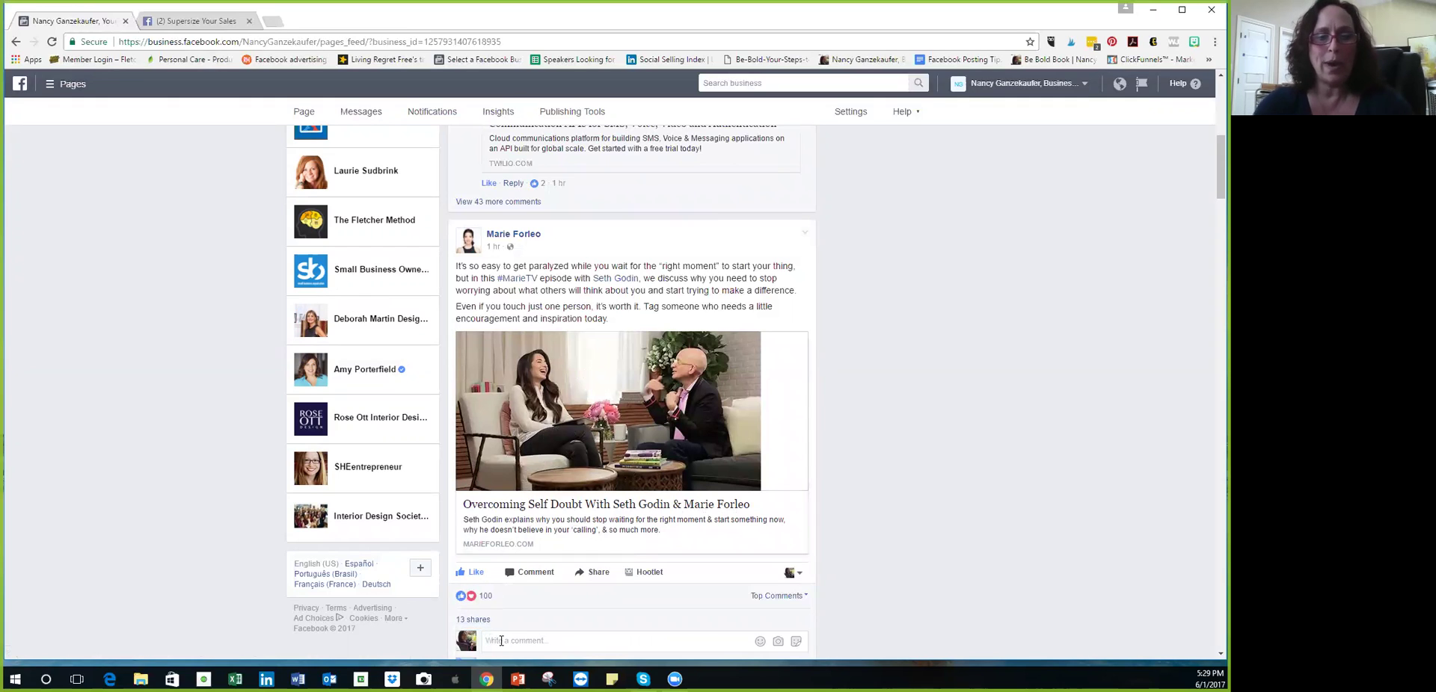
Step: Post the comment "Can't wait to watch" on the Overcoming Self Doubt video
{"action": "type", "text": "Can"}
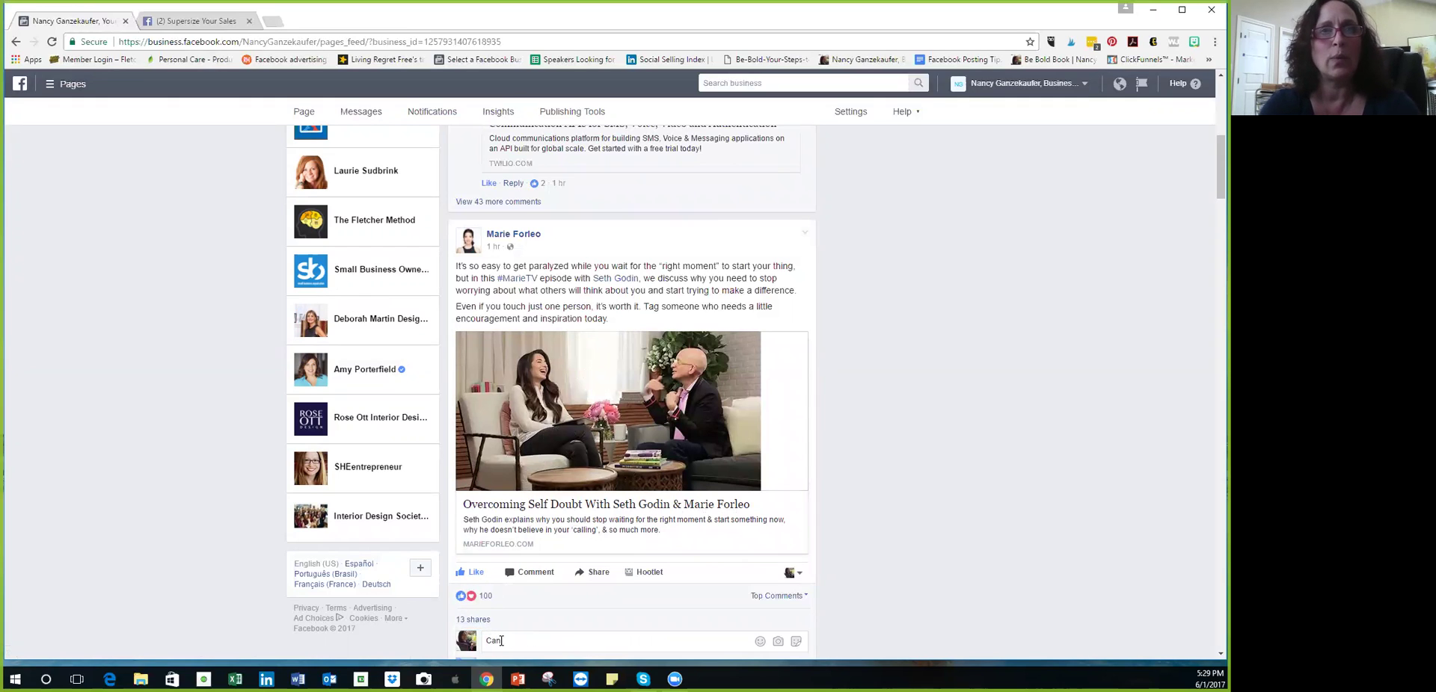
{"action": "type", "text": "'"}
{"action": "scroll", "coordinate": [536, 532], "scroll_direction": "down", "scroll_amount": 2}
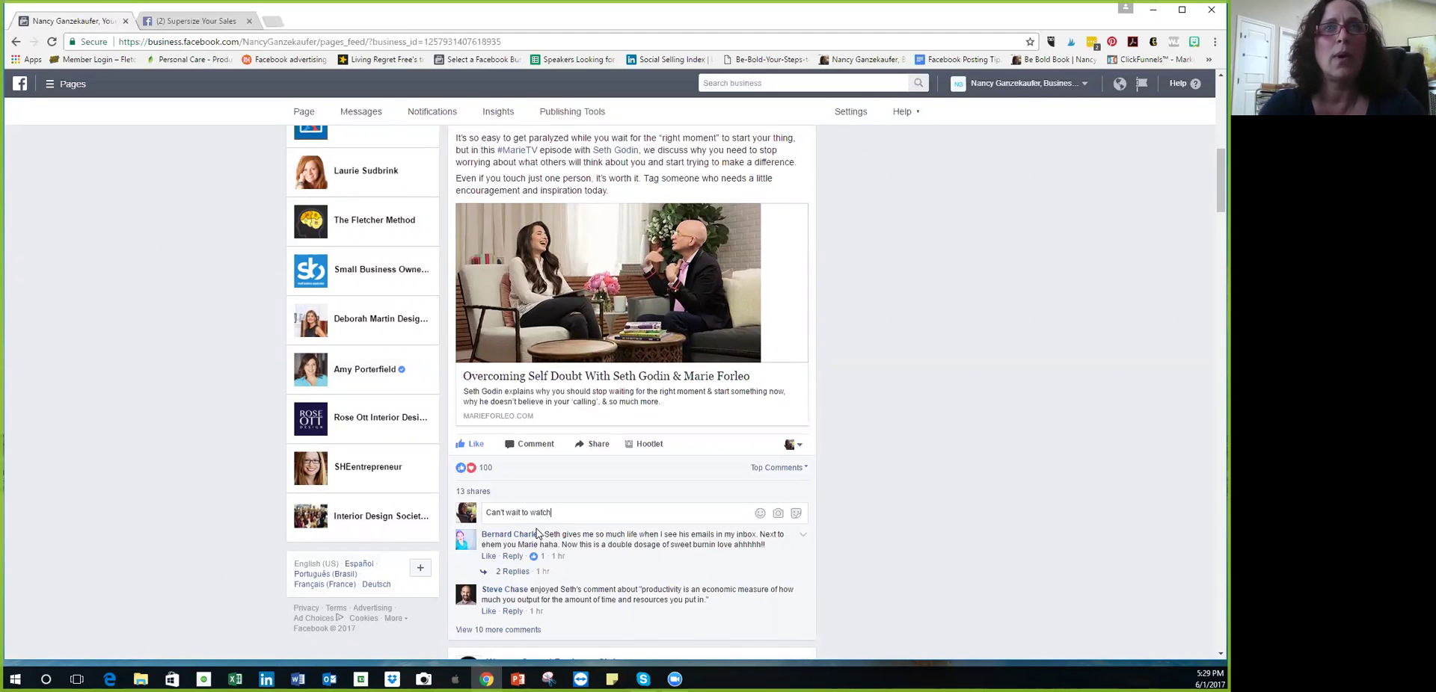
{"action": "key", "text": "Return"}
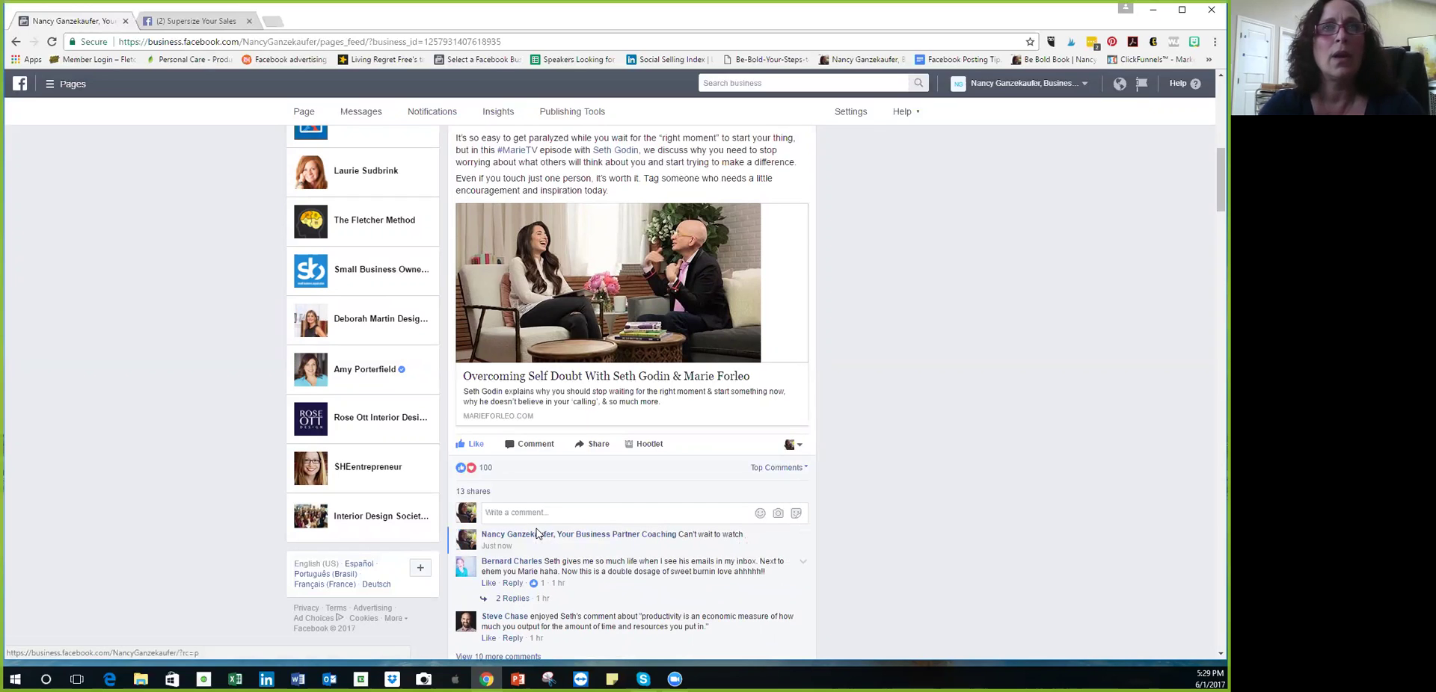
{"action": "mouse_move", "coordinate": [490, 544]}
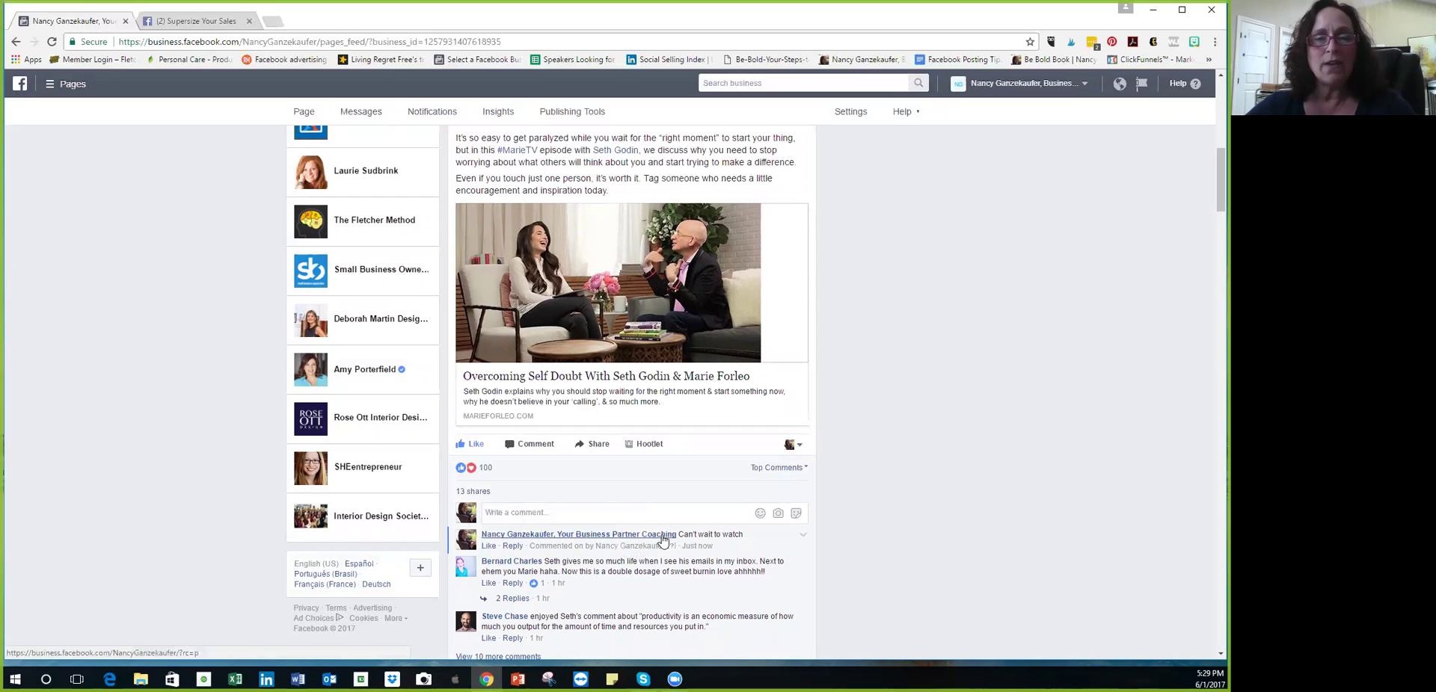
{"action": "scroll", "coordinate": [518, 305], "scroll_direction": "up", "scroll_amount": 3}
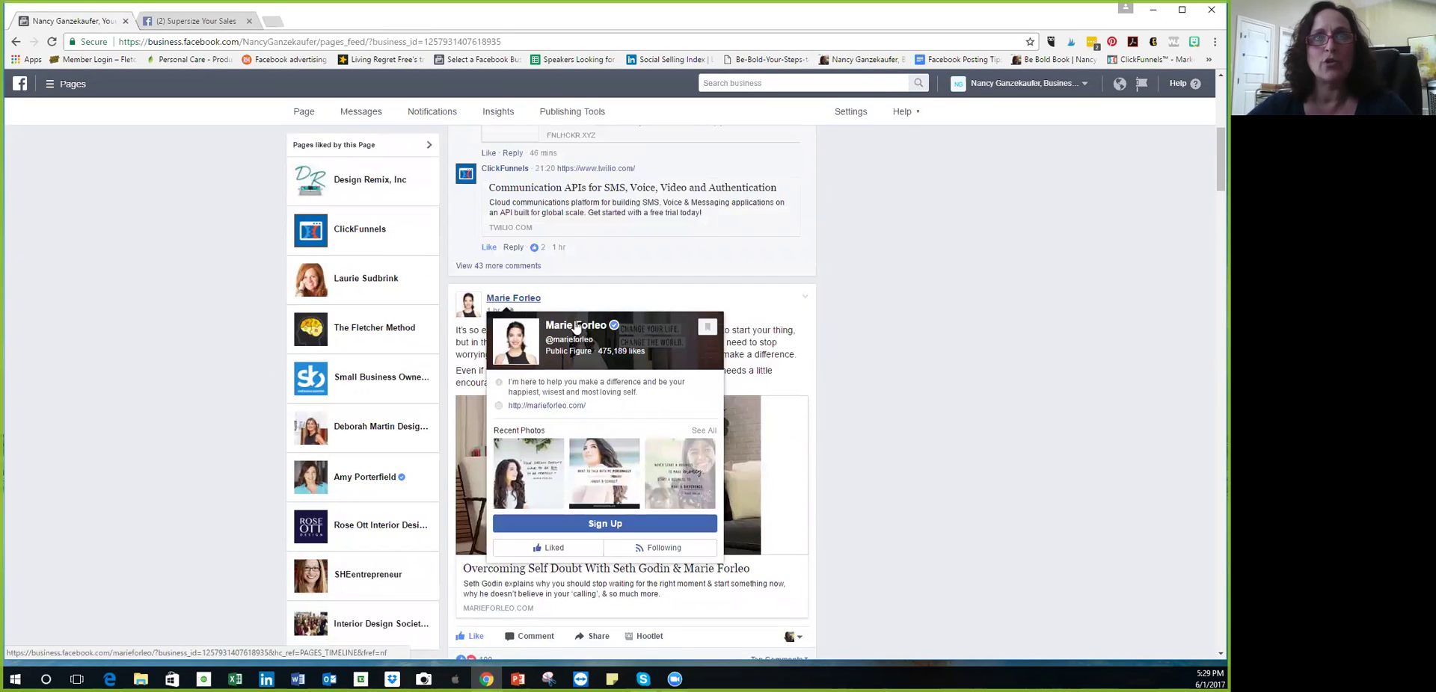
Step: Like the Women Owned Business Club "Remember the day's blessings" post further down the feed
{"action": "scroll", "coordinate": [926, 459], "scroll_direction": "down", "scroll_amount": 3}
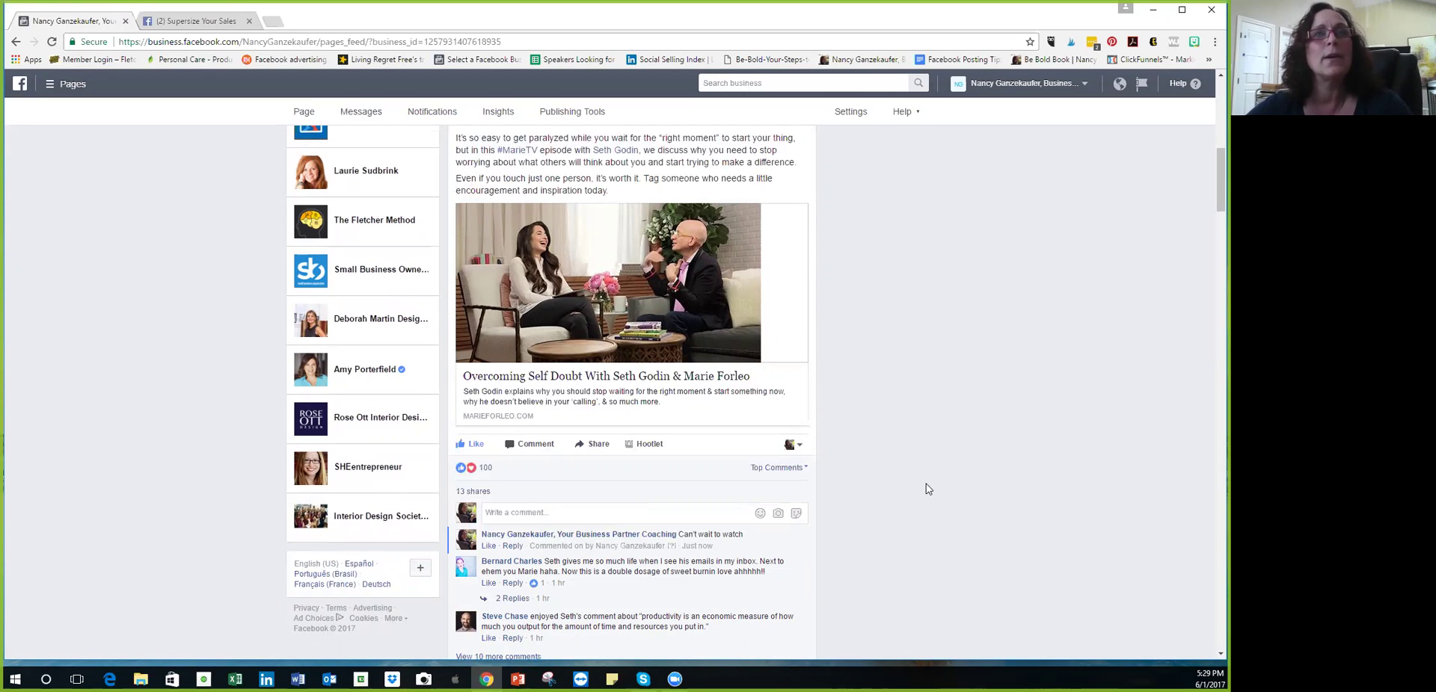
{"action": "scroll", "coordinate": [646, 463], "scroll_direction": "down", "scroll_amount": 3}
{"action": "scroll", "coordinate": [358, 285], "scroll_direction": "down", "scroll_amount": 3}
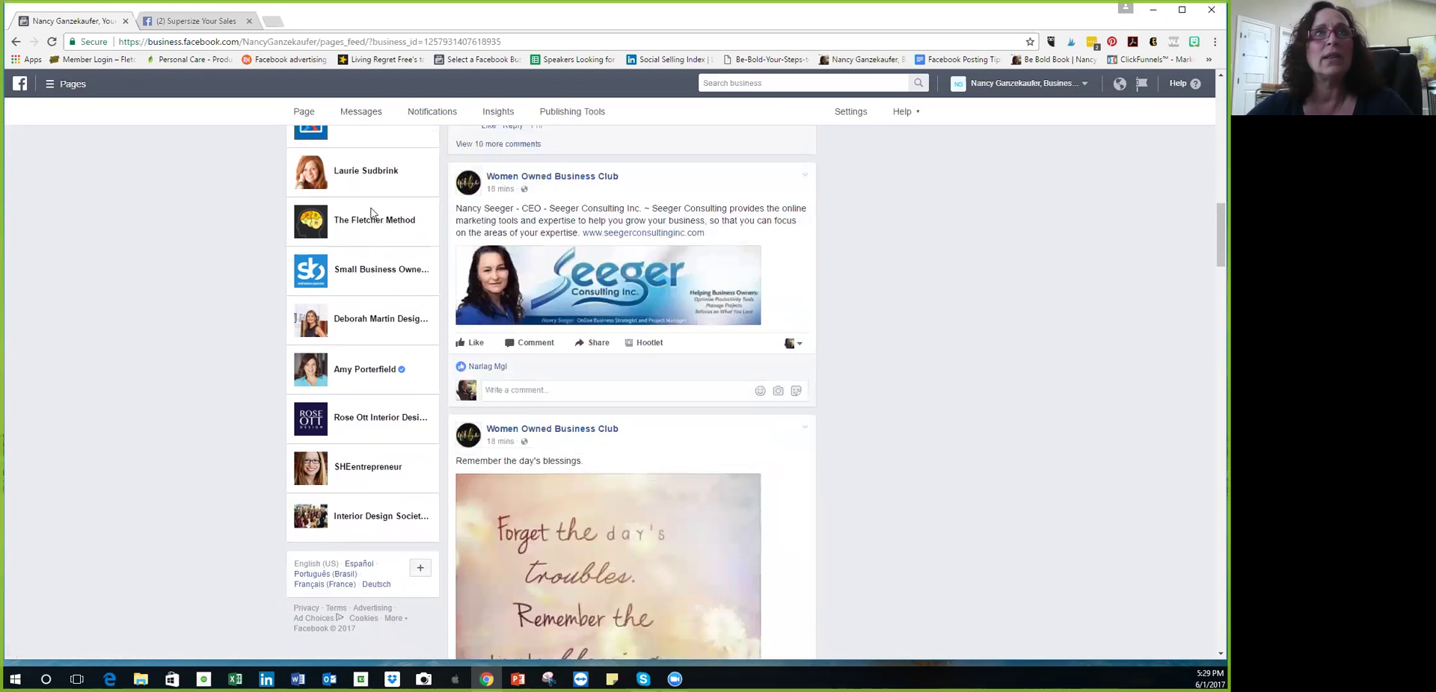
{"action": "scroll", "coordinate": [689, 458], "scroll_direction": "down", "scroll_amount": 6}
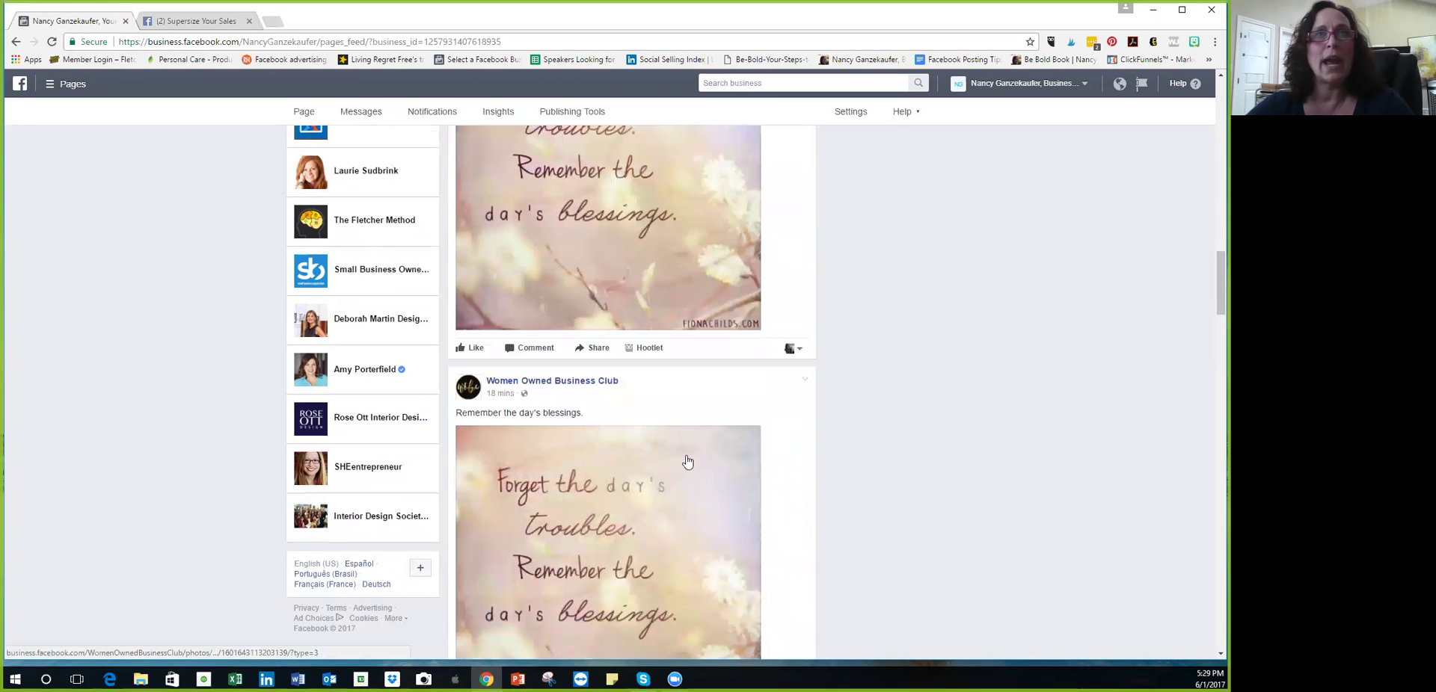
{"action": "left_click", "coordinate": [473, 348]}
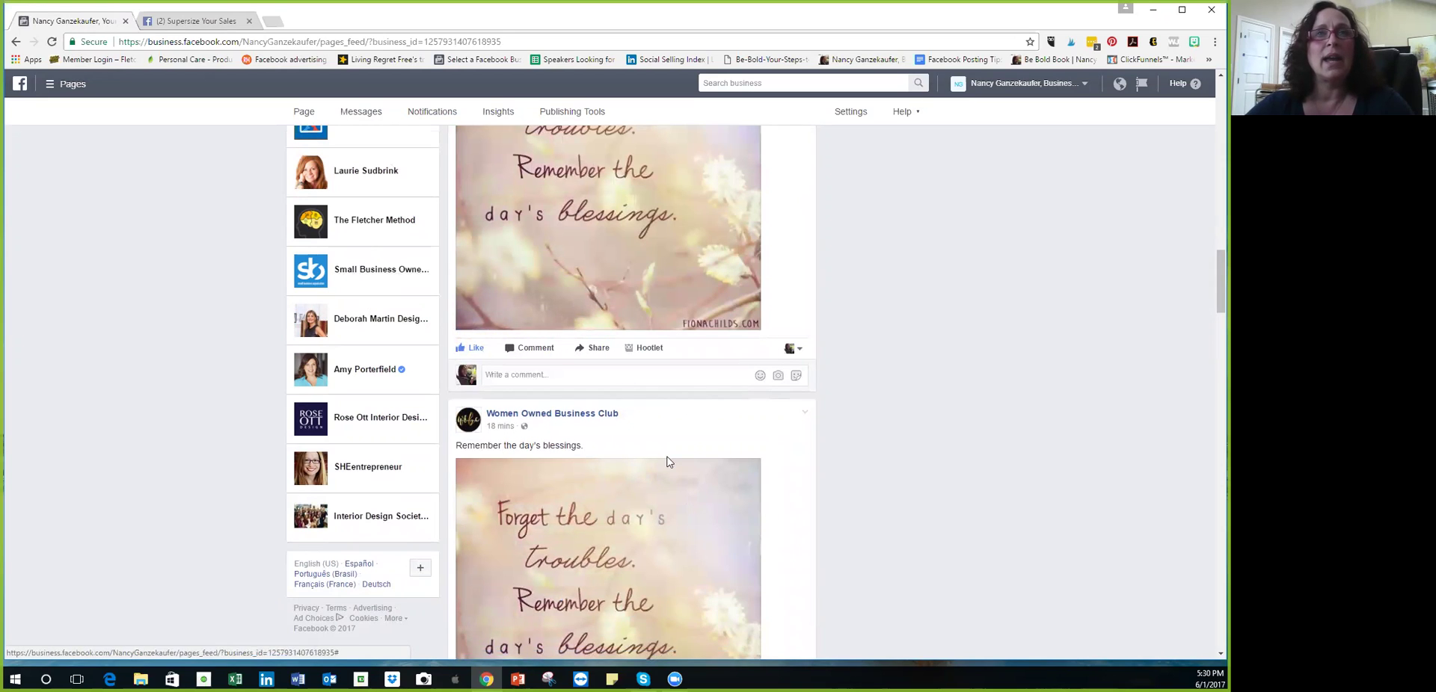
{"action": "scroll", "coordinate": [667, 462], "scroll_direction": "down", "scroll_amount": 5}
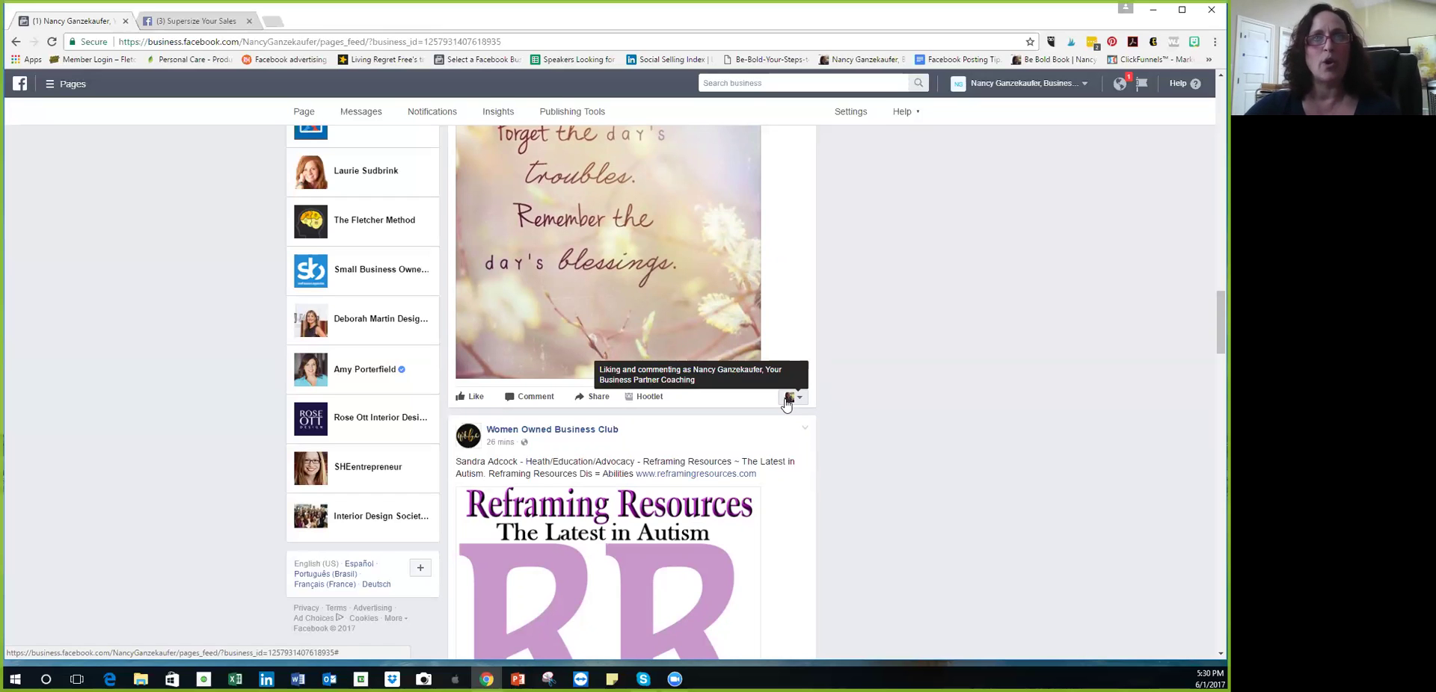
Step: Like the Reframing Resources autism post and the "It takes both rain & sunshine" rainbow post
{"action": "scroll", "coordinate": [653, 432], "scroll_direction": "down", "scroll_amount": 6}
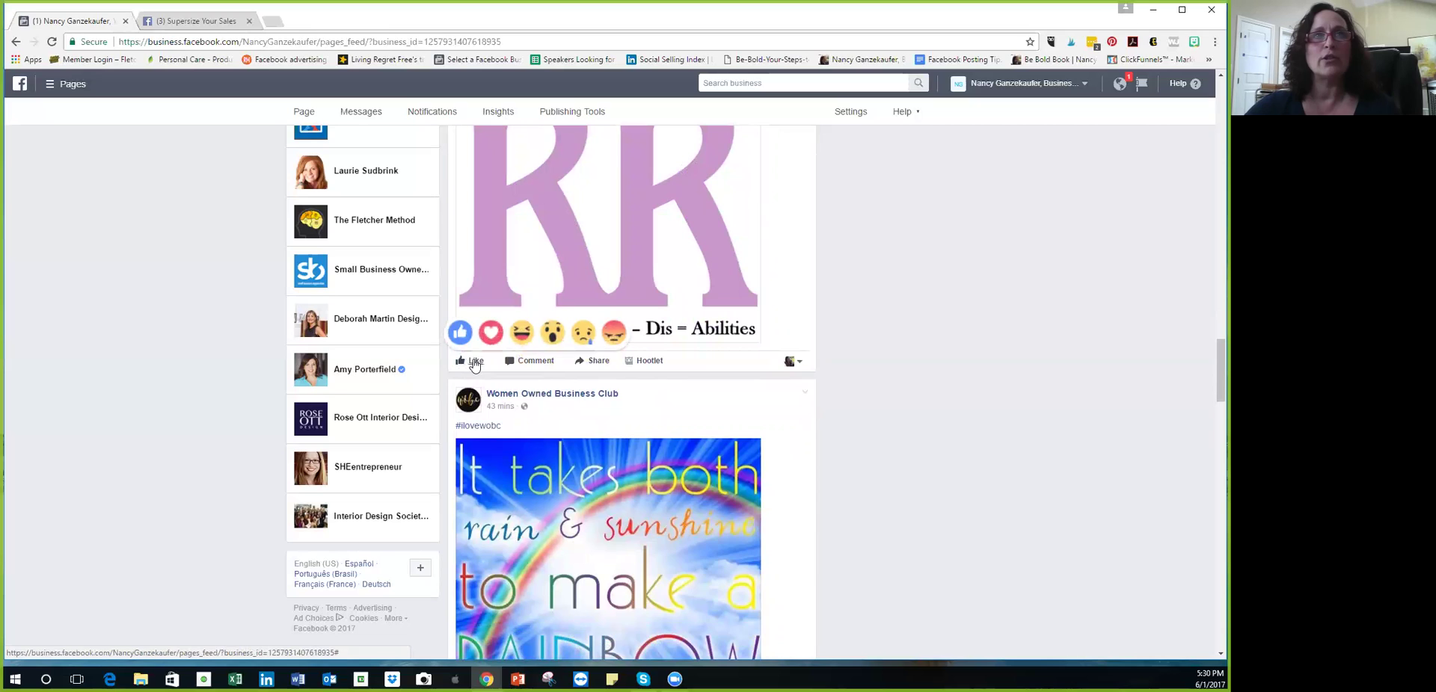
{"action": "left_click", "coordinate": [473, 362]}
{"action": "scroll", "coordinate": [475, 367], "scroll_direction": "down", "scroll_amount": 4}
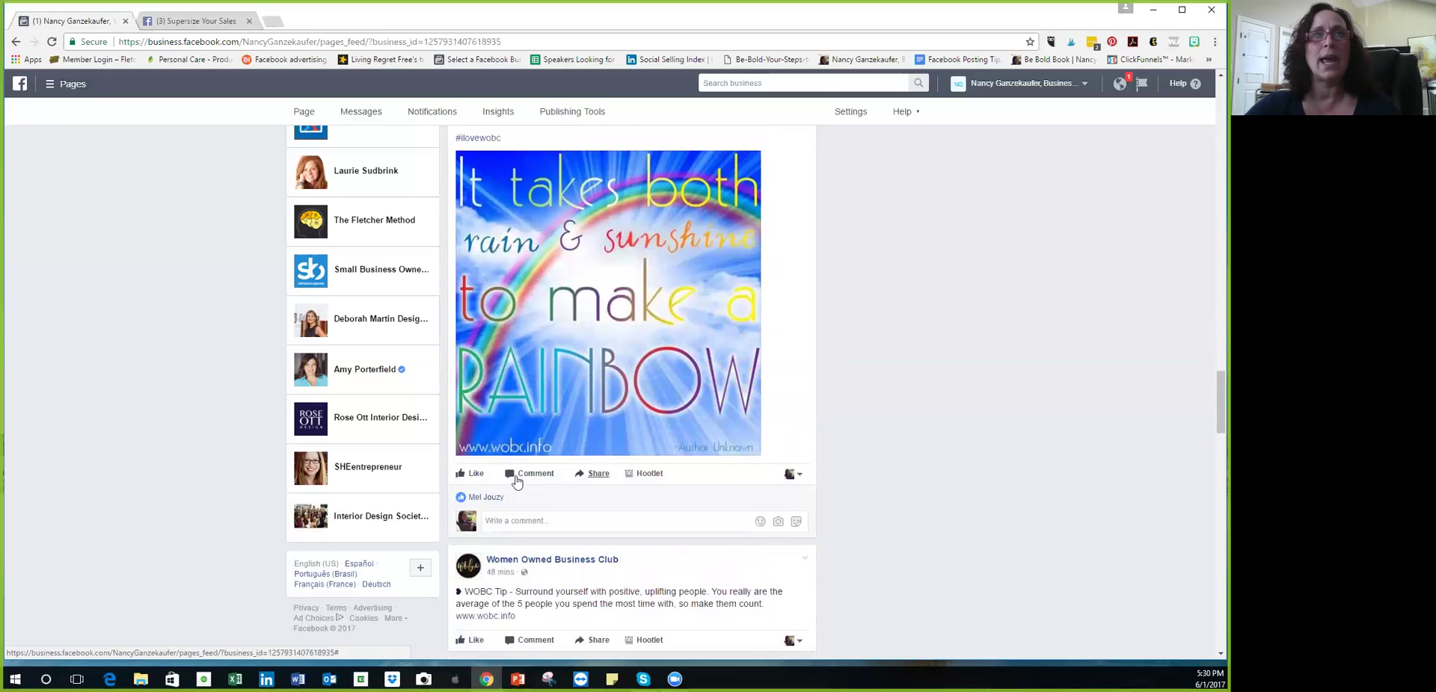
{"action": "left_click", "coordinate": [476, 476]}
{"action": "scroll", "coordinate": [542, 335], "scroll_direction": "down", "scroll_amount": 3}
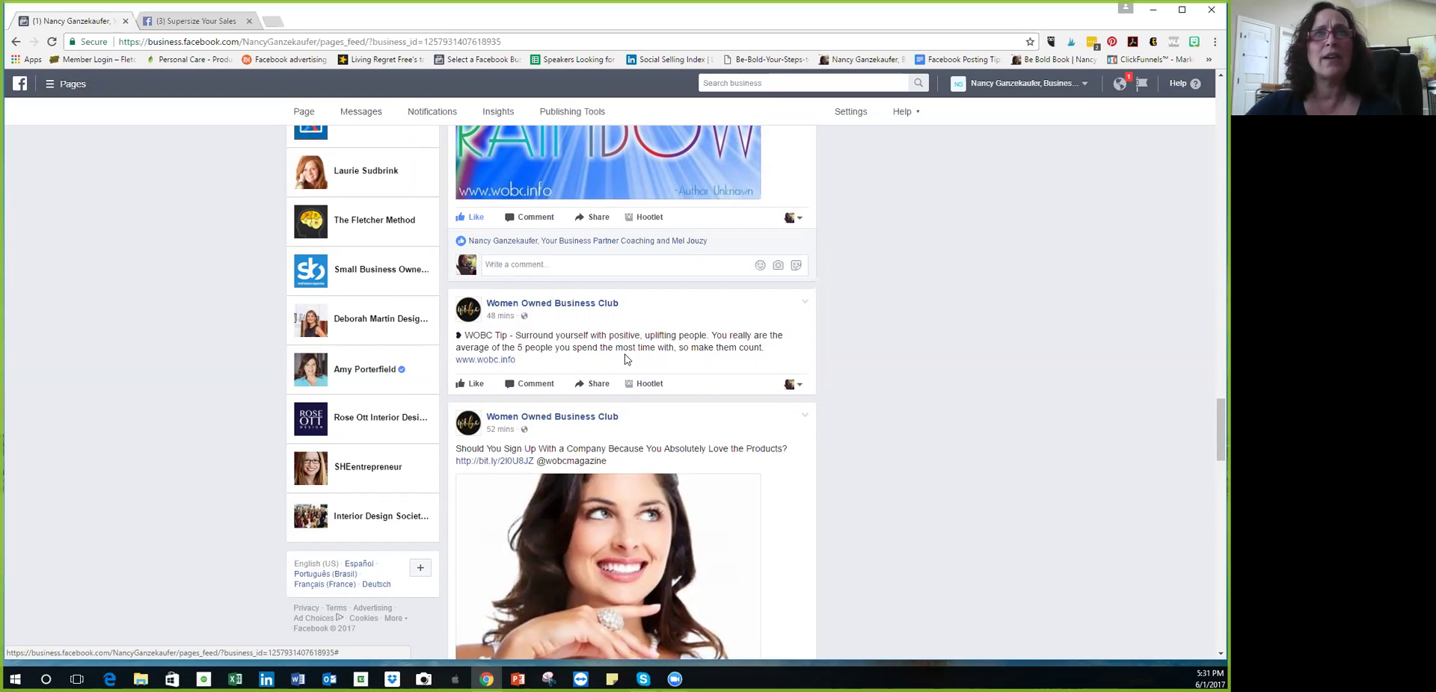
Step: Comment "This is so true!!" as the business page on the Women Owned Business Club WOBC Tip post
{"action": "left_click", "coordinate": [532, 386]}
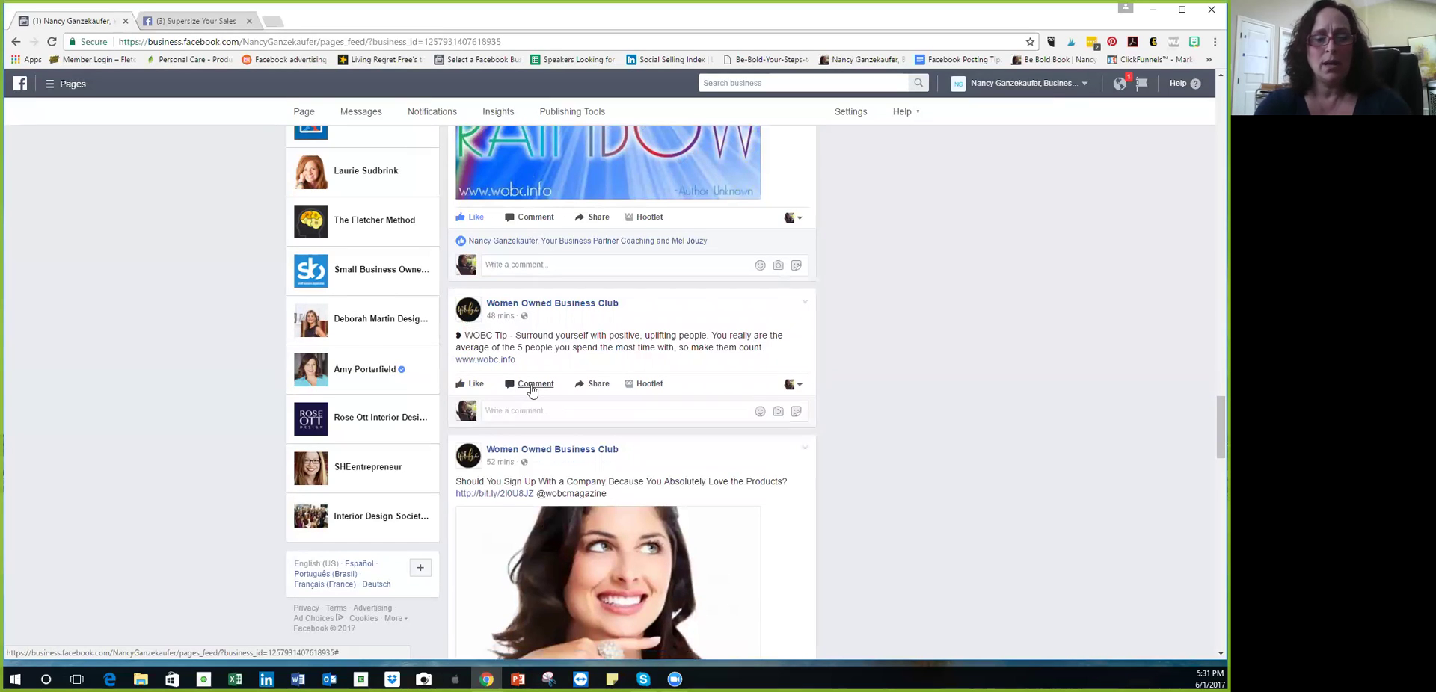
{"action": "type", "text": "This is "}
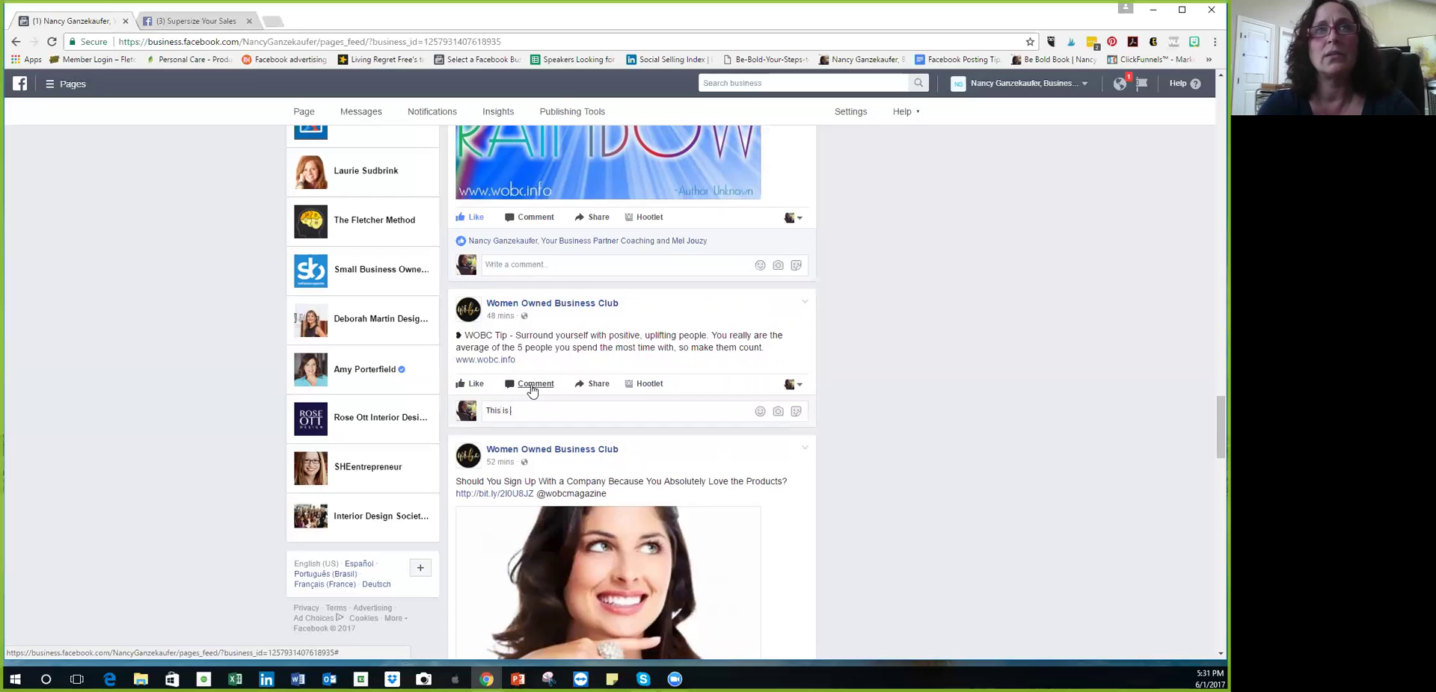
{"action": "type", "text": "so true!!"}
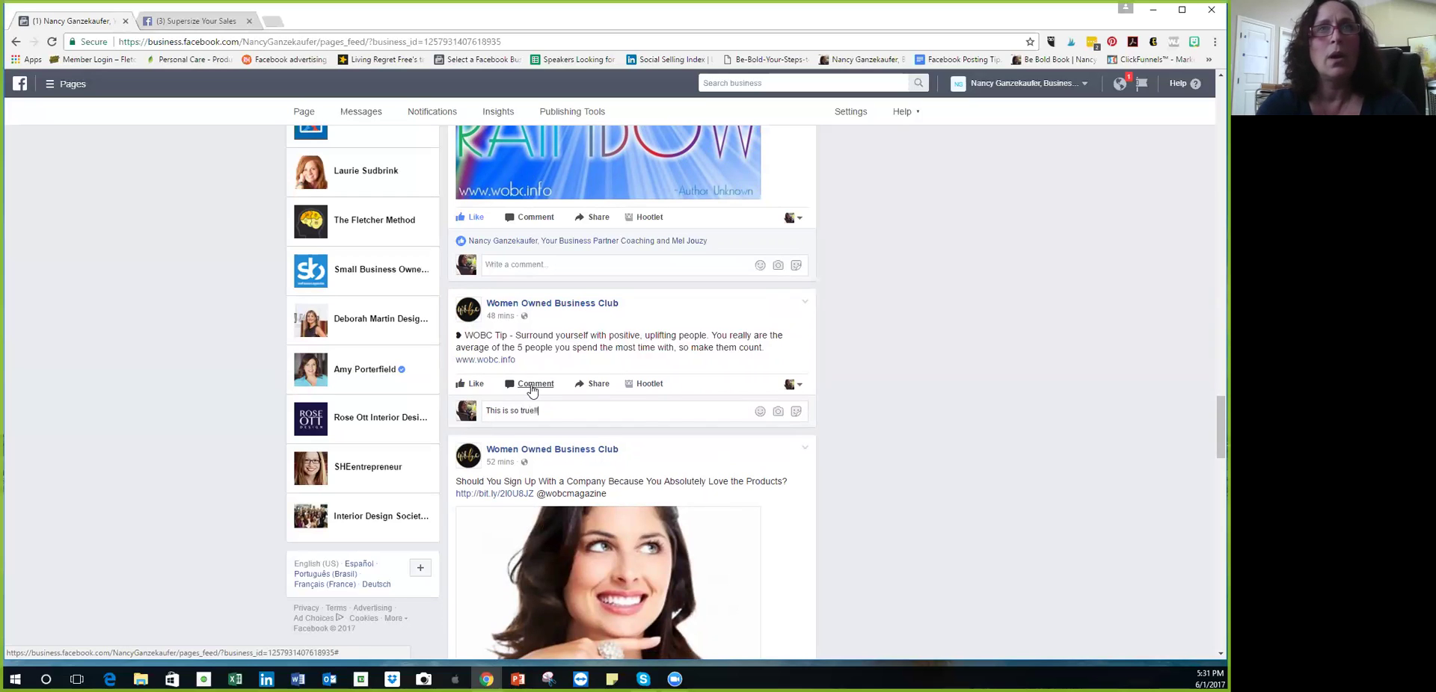
{"action": "key", "text": "Return"}
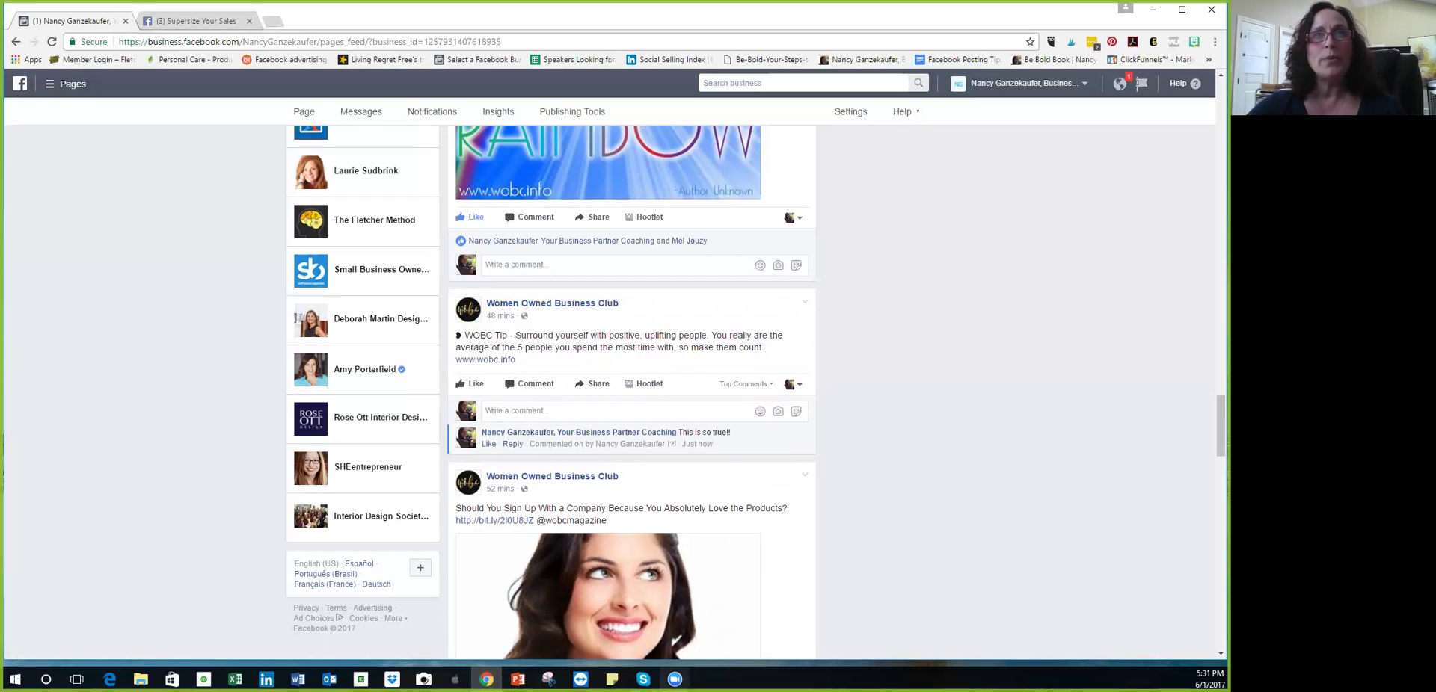
{"action": "scroll", "coordinate": [649, 595], "scroll_direction": "up", "scroll_amount": 4}
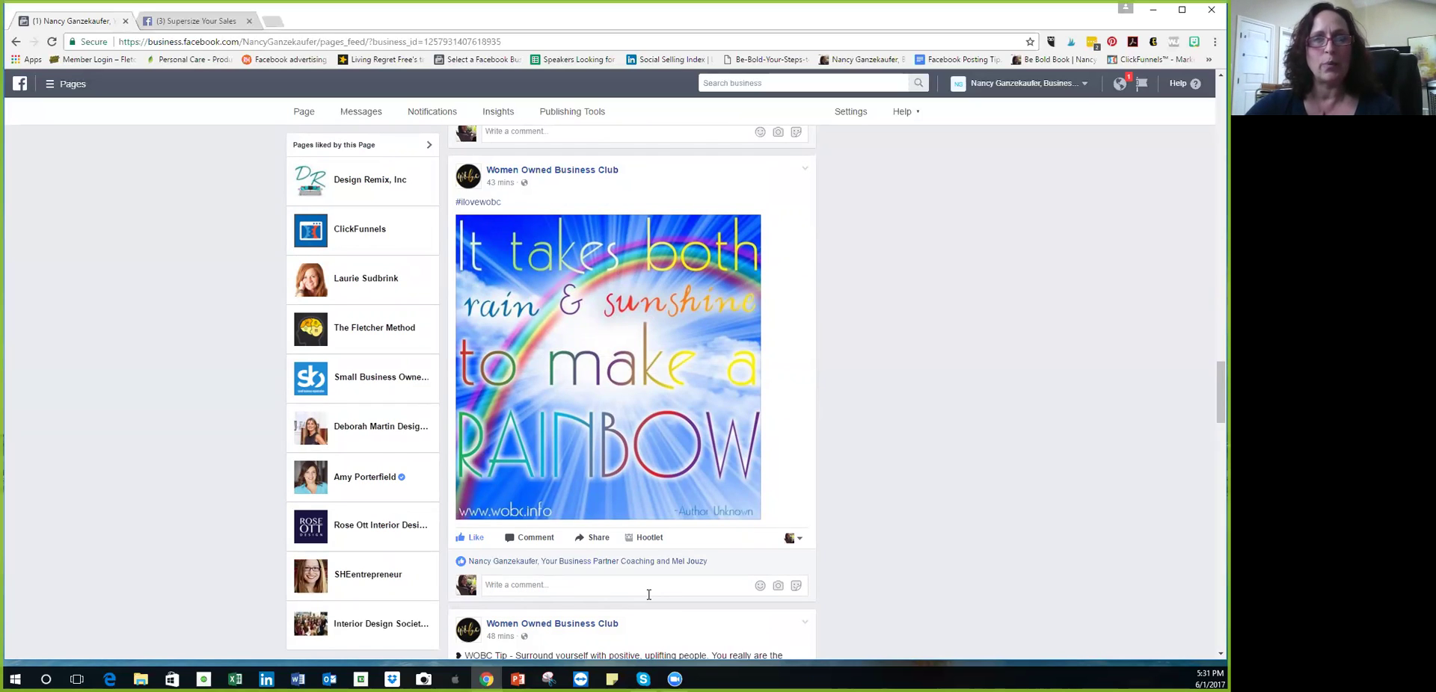
{"action": "scroll", "coordinate": [649, 594], "scroll_direction": "up", "scroll_amount": 5}
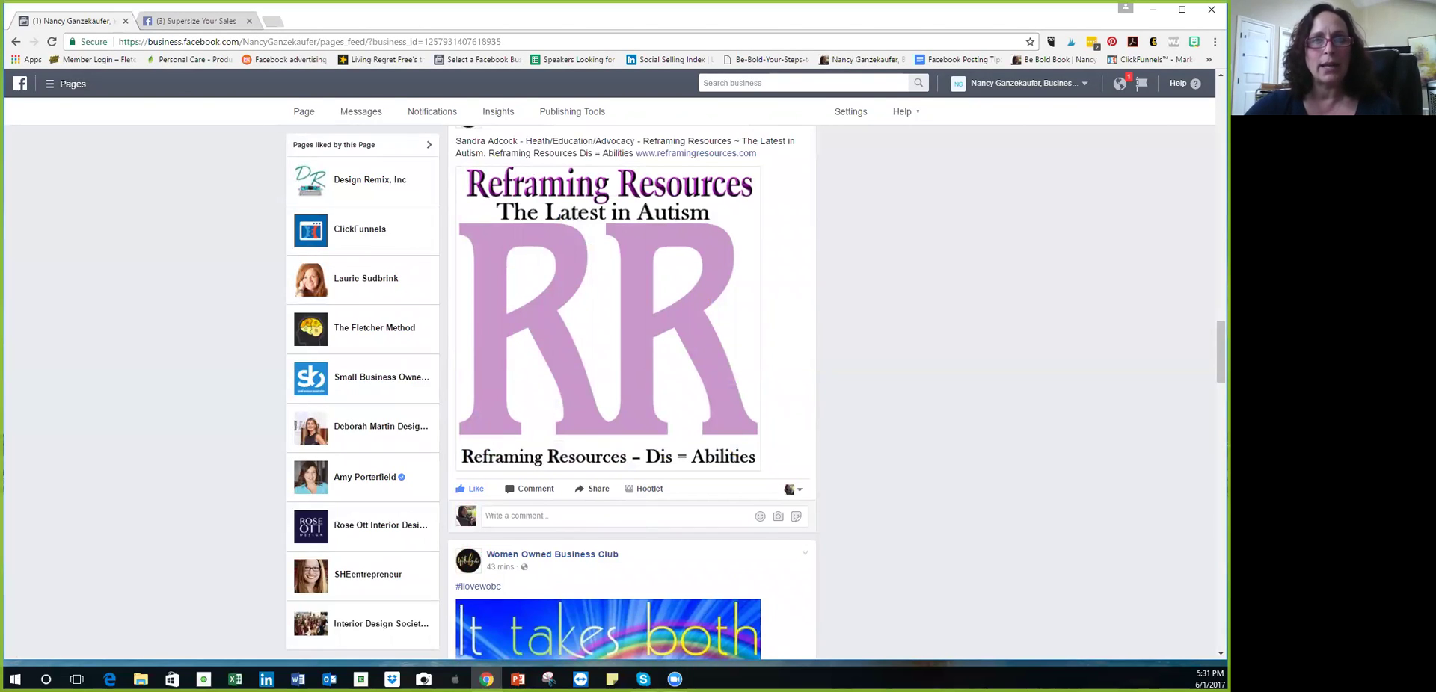